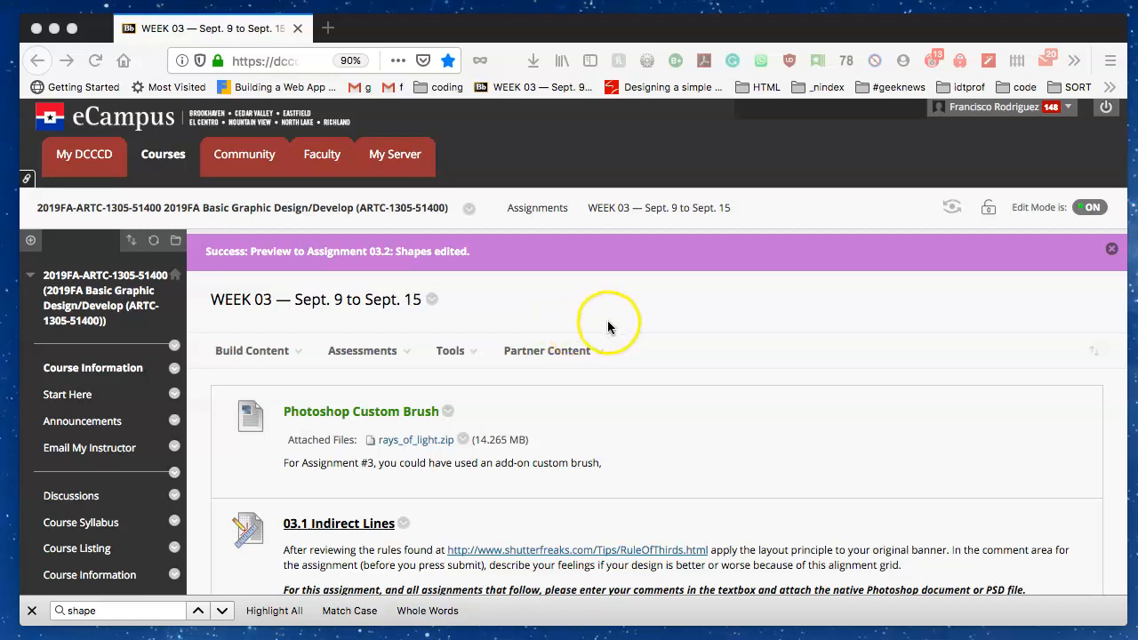
Save the flat-earth image attached to Preview to Assignment 03.2: Shapes in the psd files folder as ARTC1305-flat_earth in jpg format.
scroll(579, 414, down, 9)
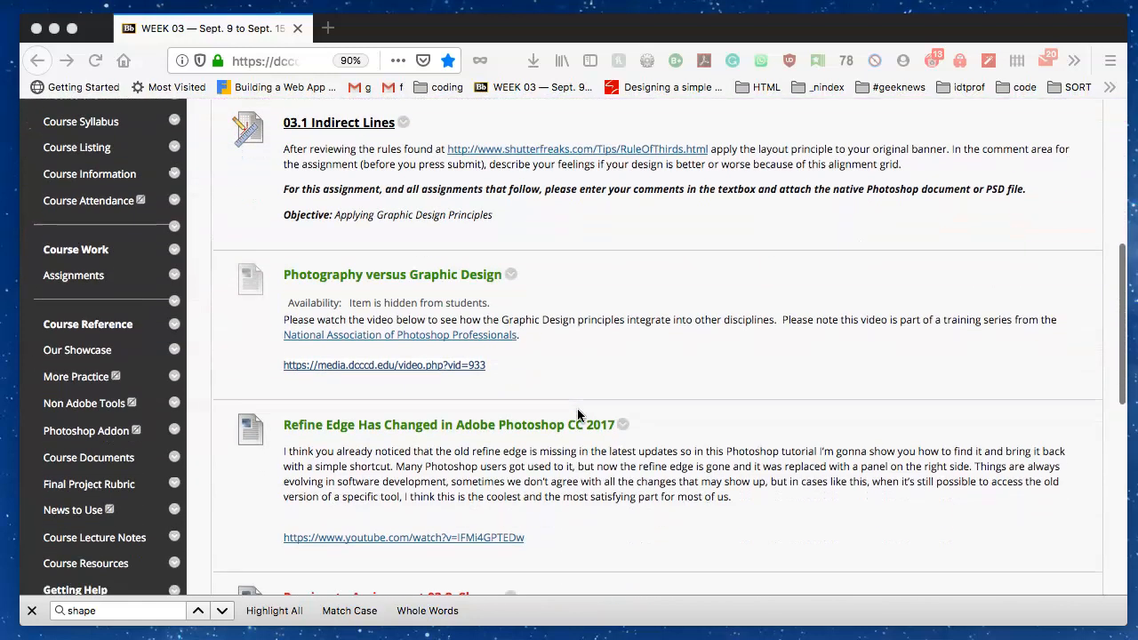
scroll(576, 414, down, 1)
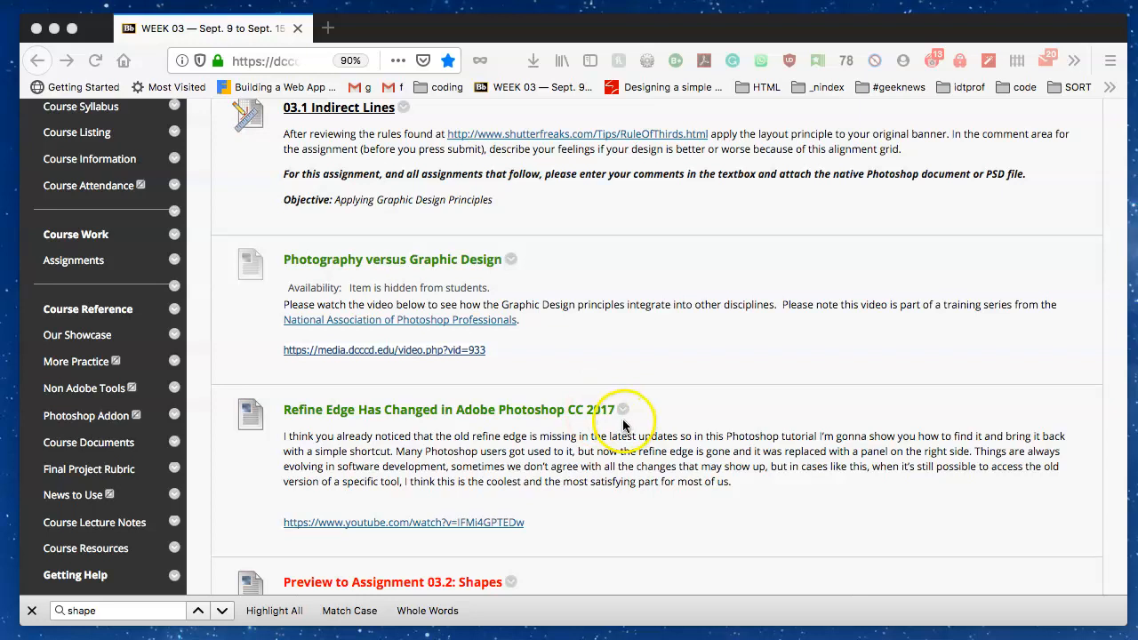
scroll(657, 426, down, 3)
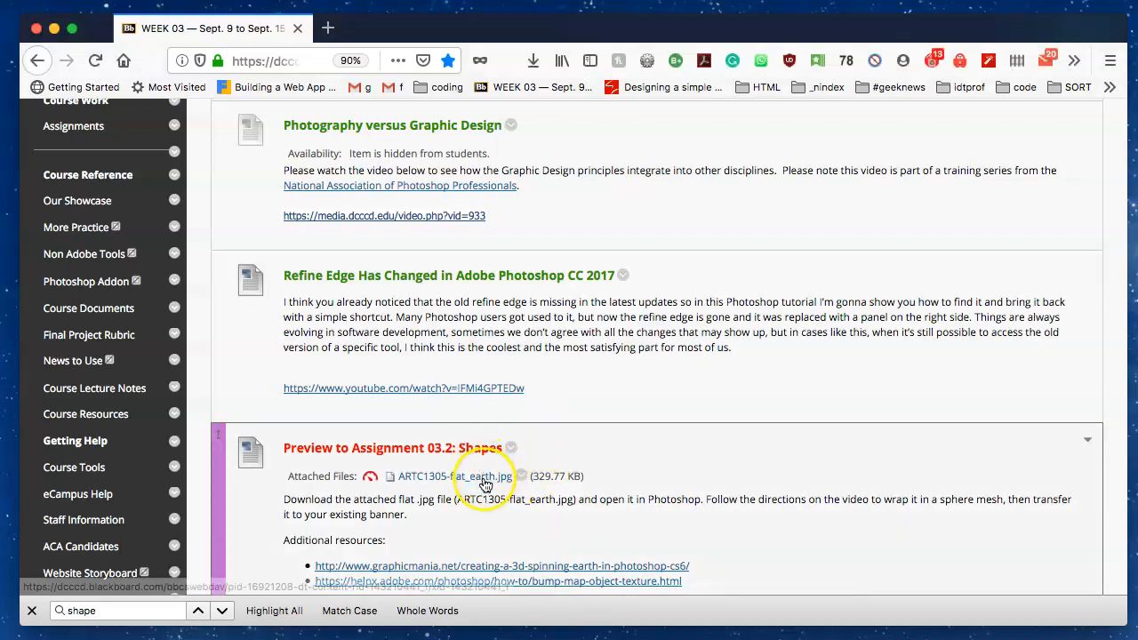
scroll(477, 482, down, 1)
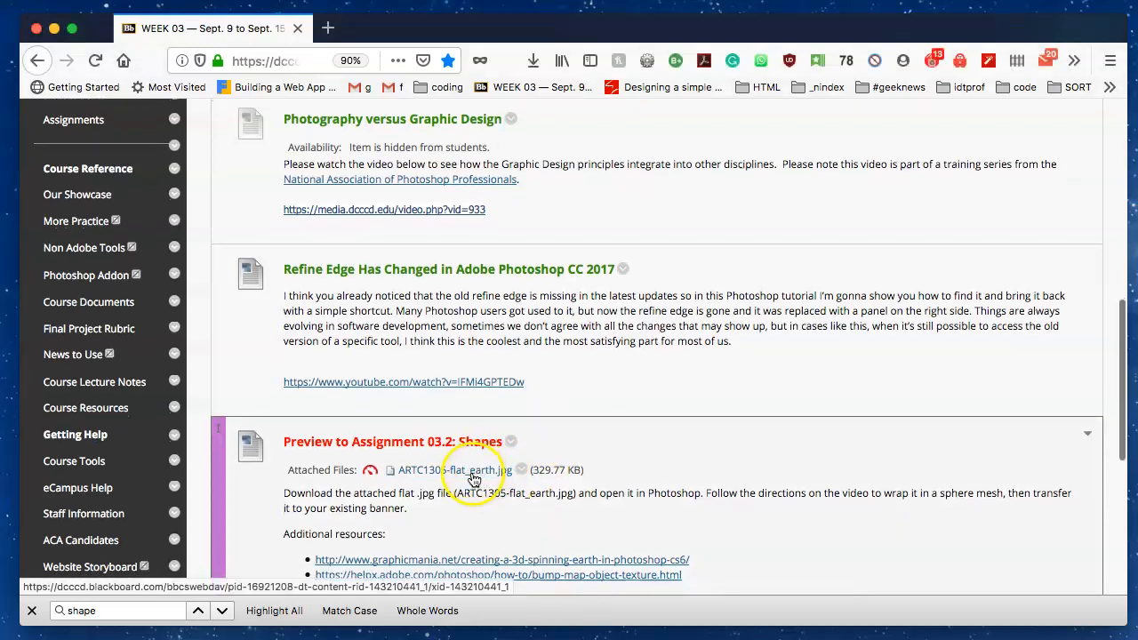
right_click(474, 477)
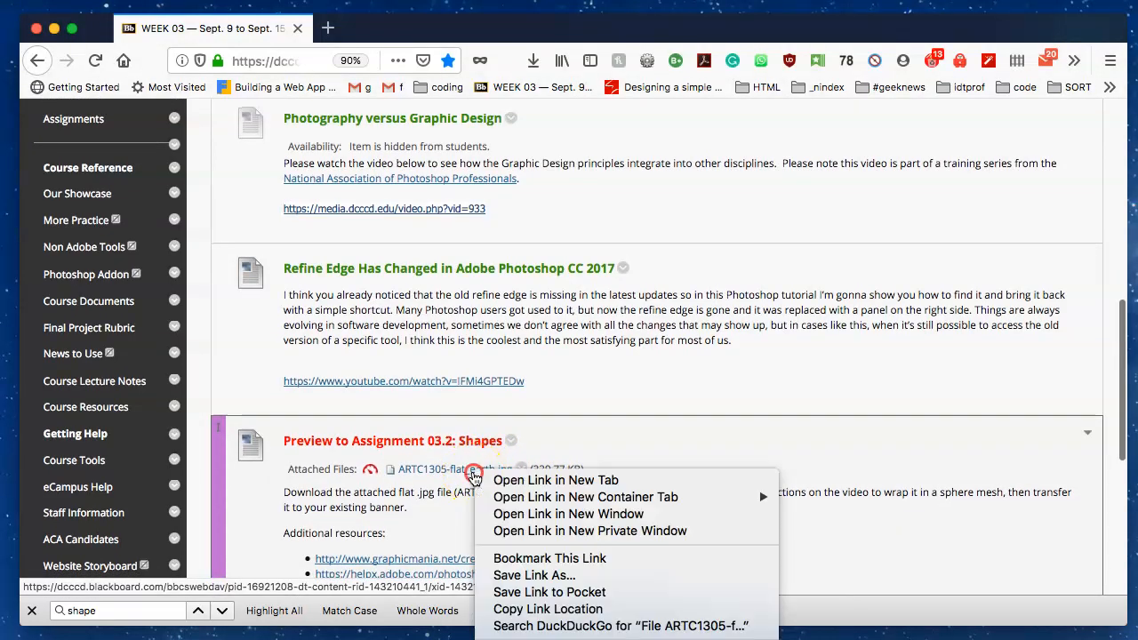
click(575, 574)
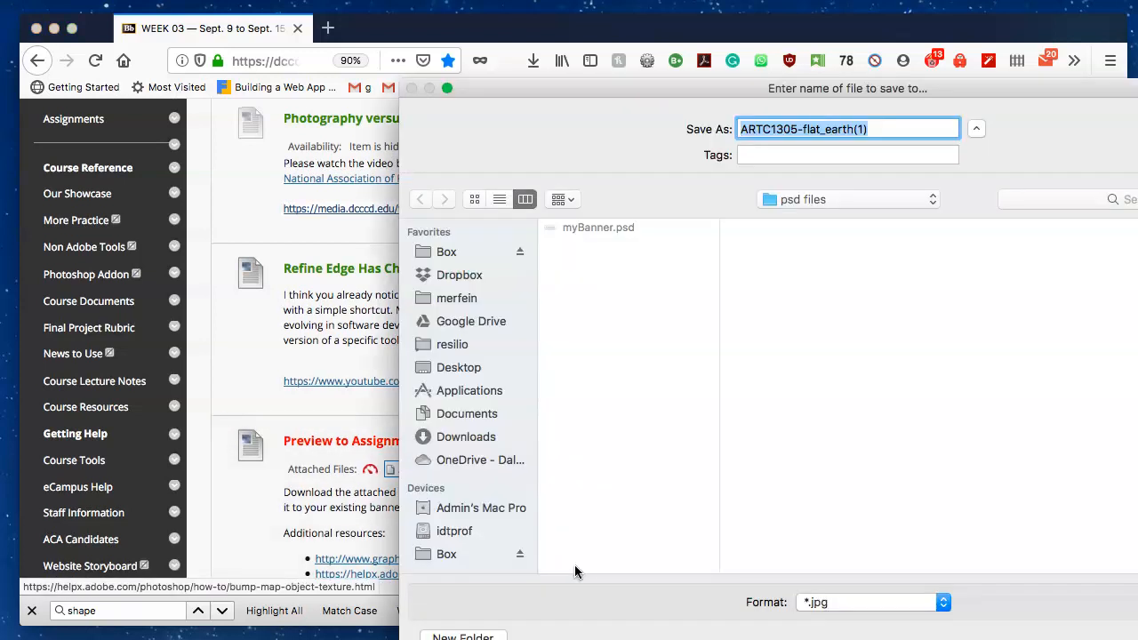
click(889, 128)
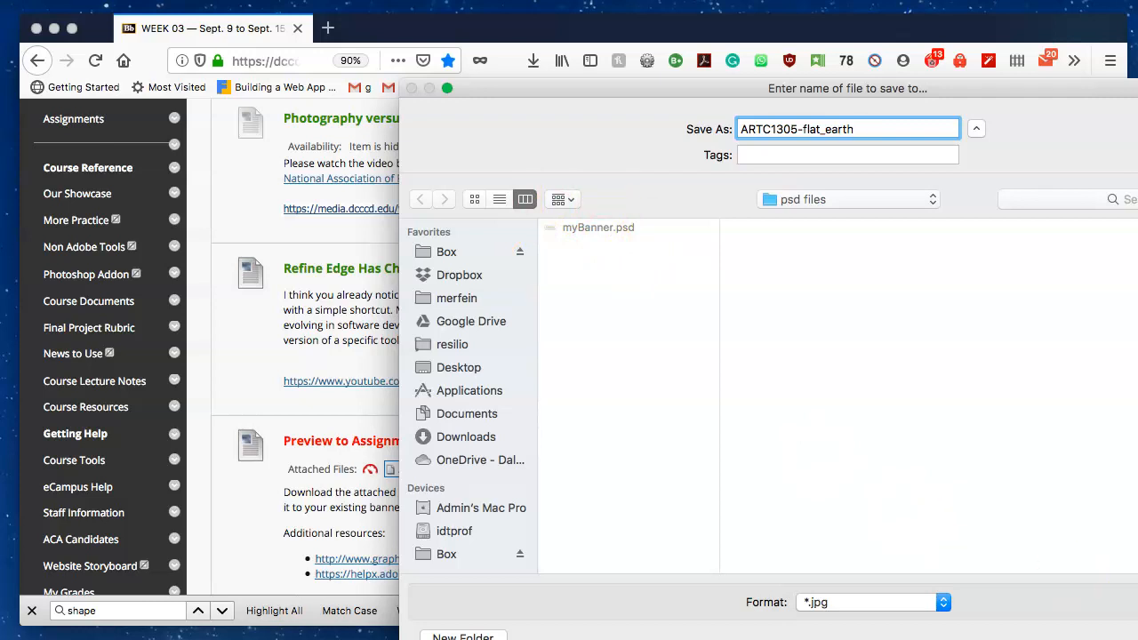
key(Return)
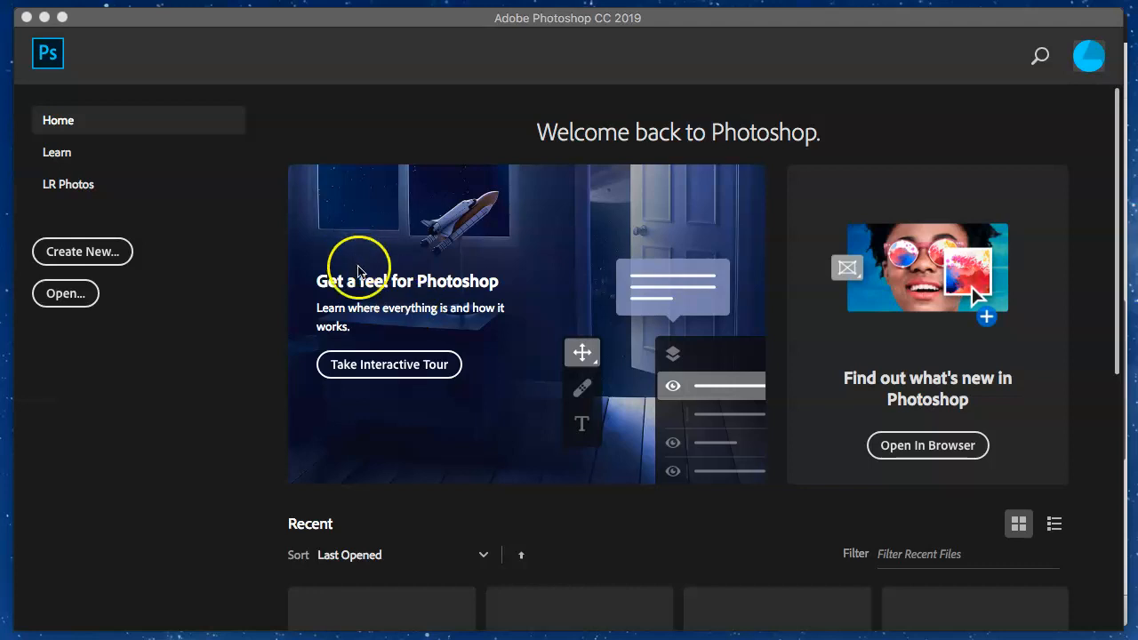
Switch to Photoshop and open ARTC1305-flat_earth.jpg from the psd files folder.
click(139, 20)
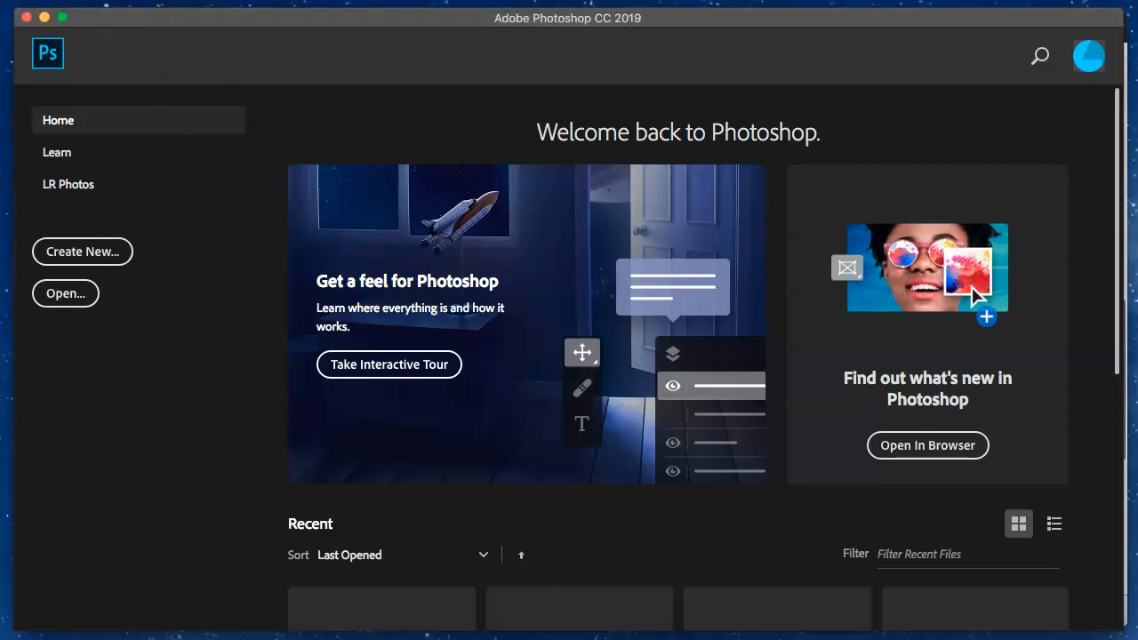
click(156, 0)
click(189, 27)
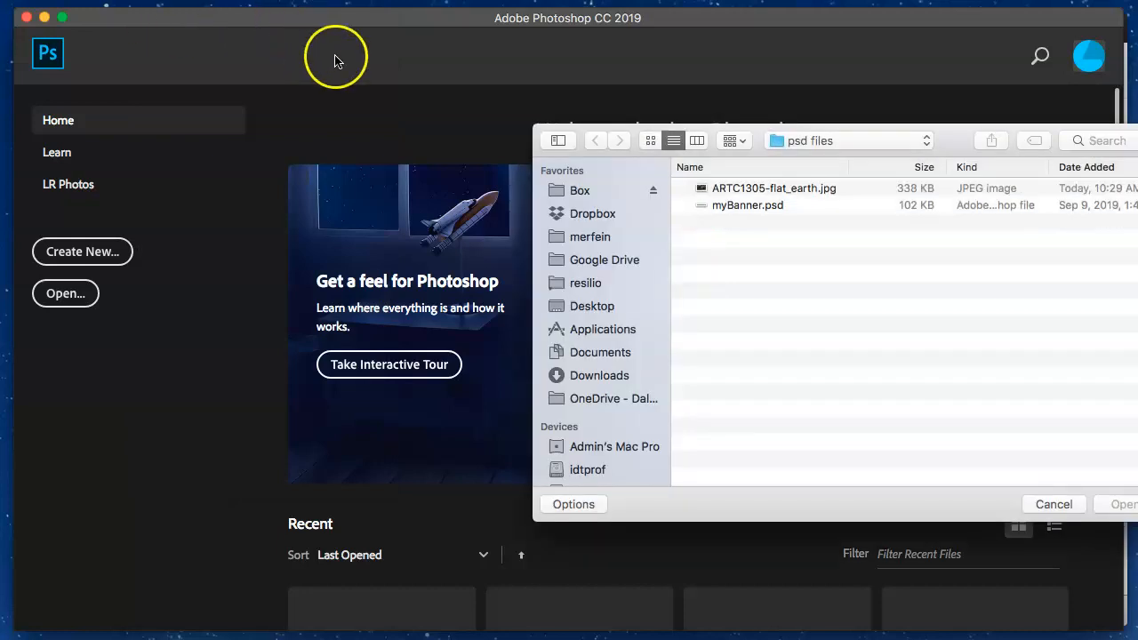
click(806, 190)
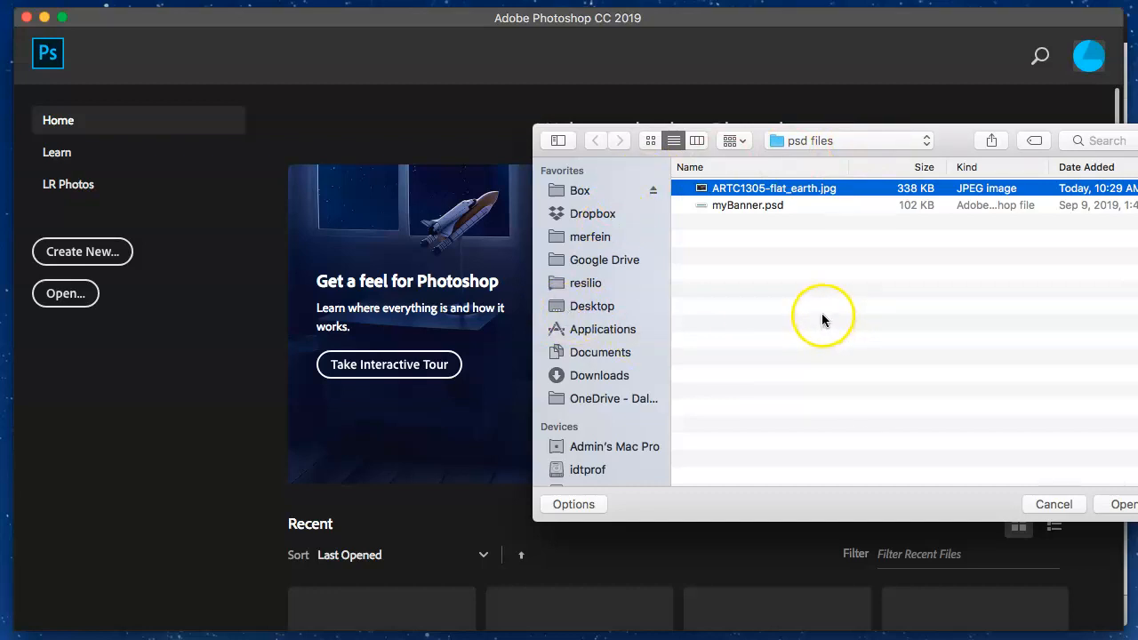
drag(957, 134, 900, 121)
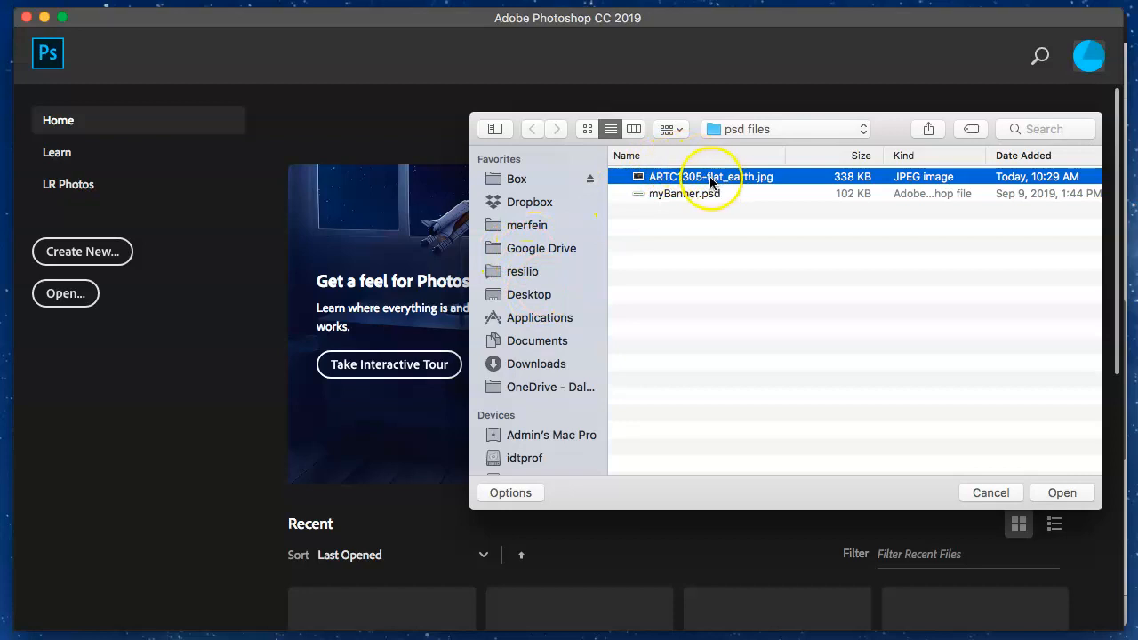
click(1051, 488)
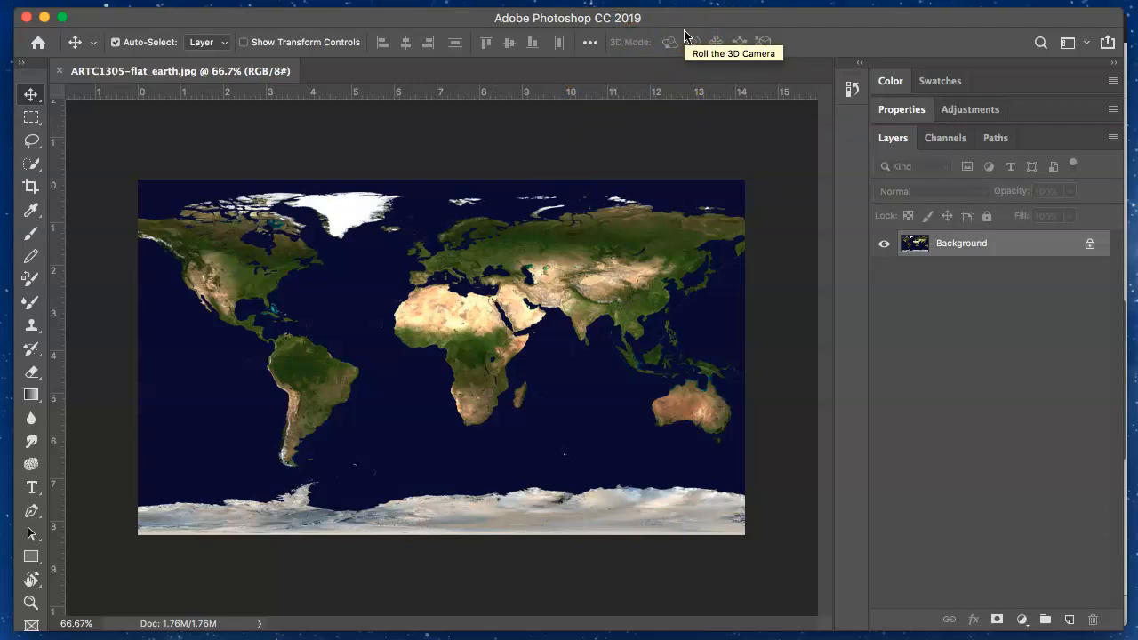
Change the workspace from Essentials to 3D.
click(560, 2)
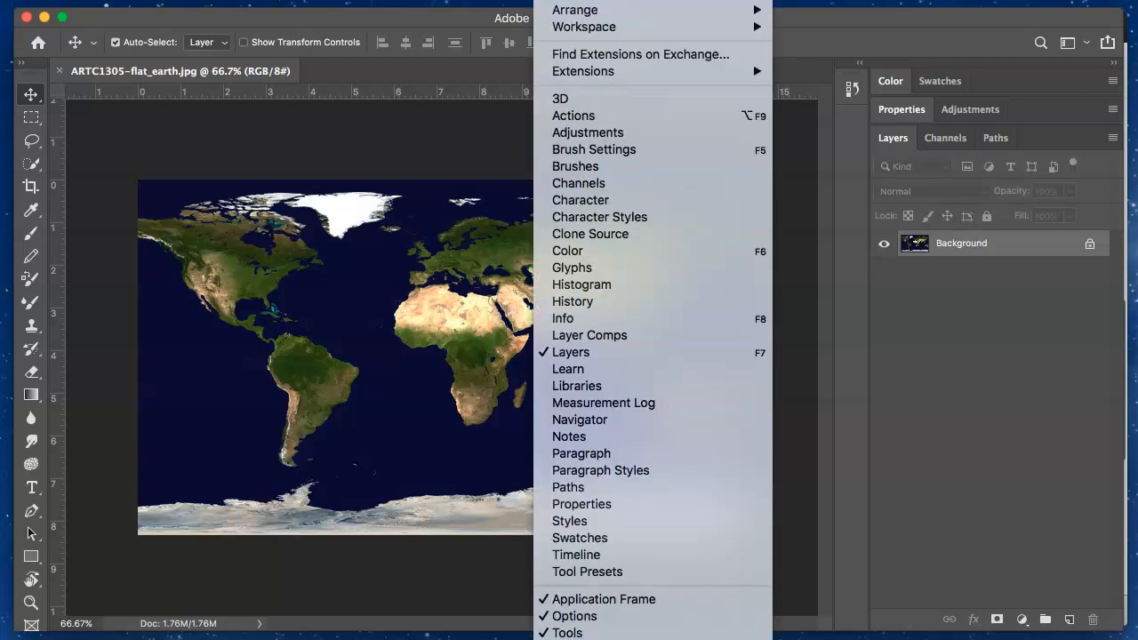
mouse_move(567, 29)
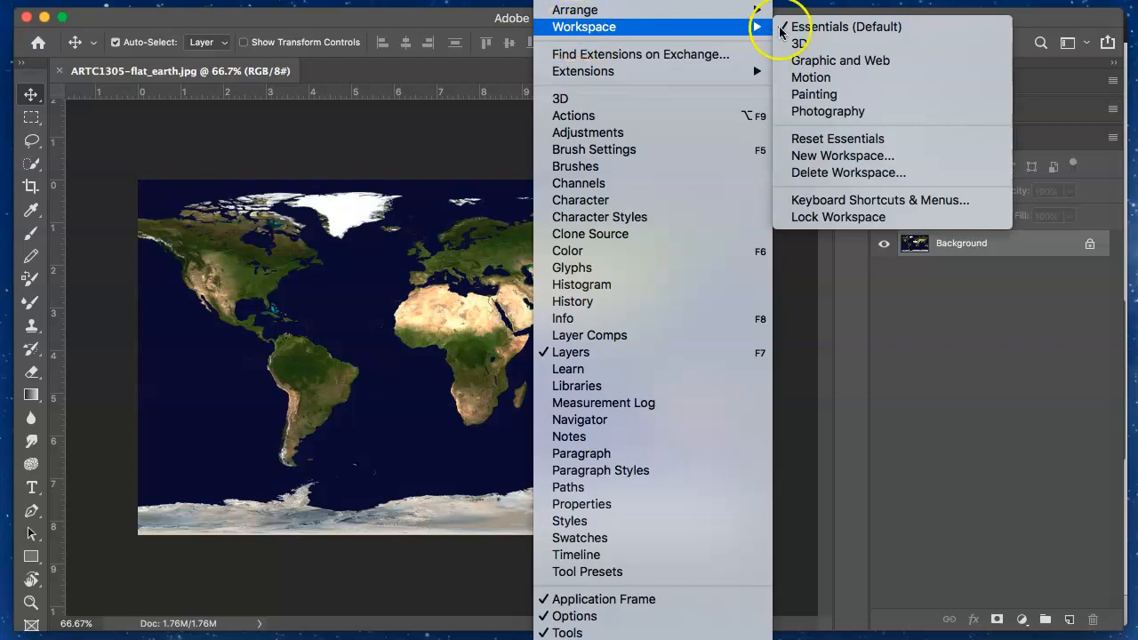
click(826, 46)
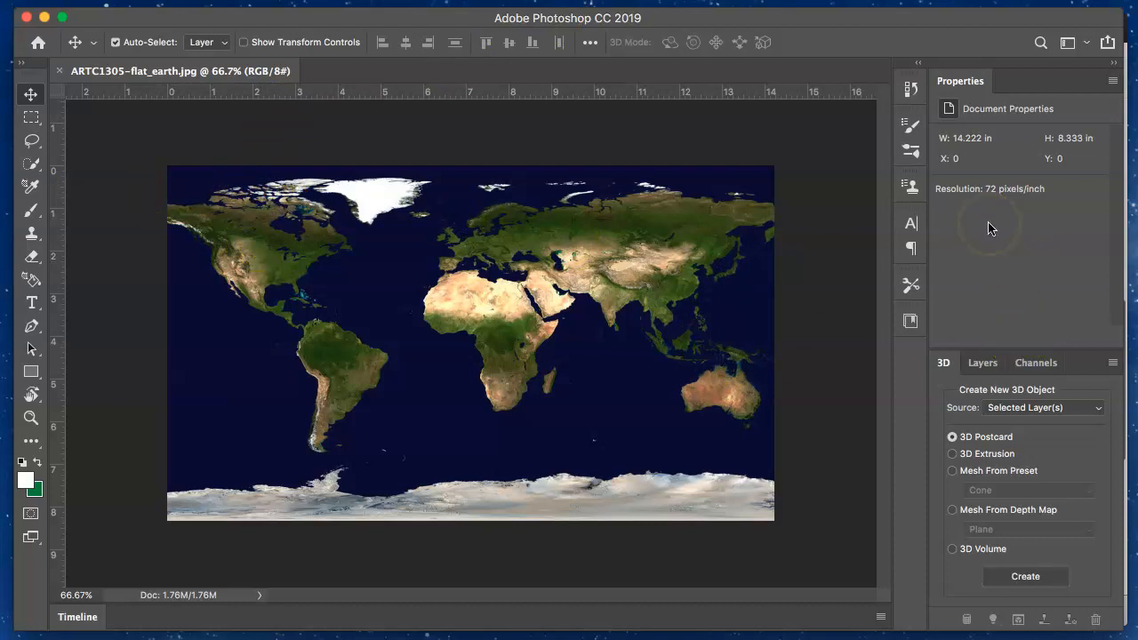
Wrap the flat-earth Background layer around a new 3D mesh using the Sphere preset.
click(983, 365)
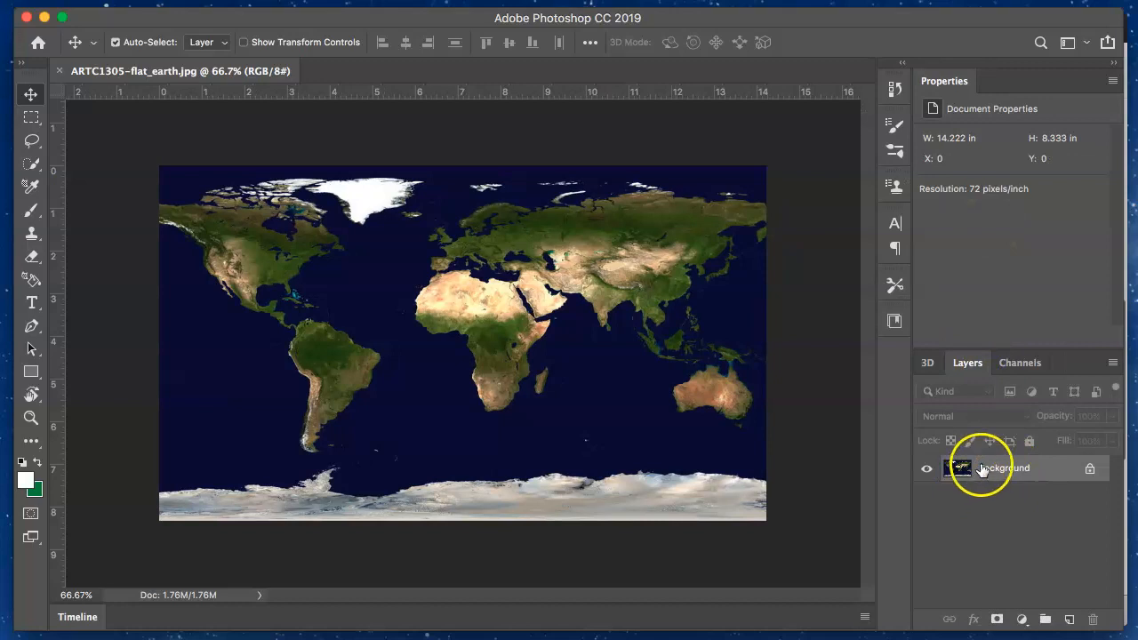
click(927, 364)
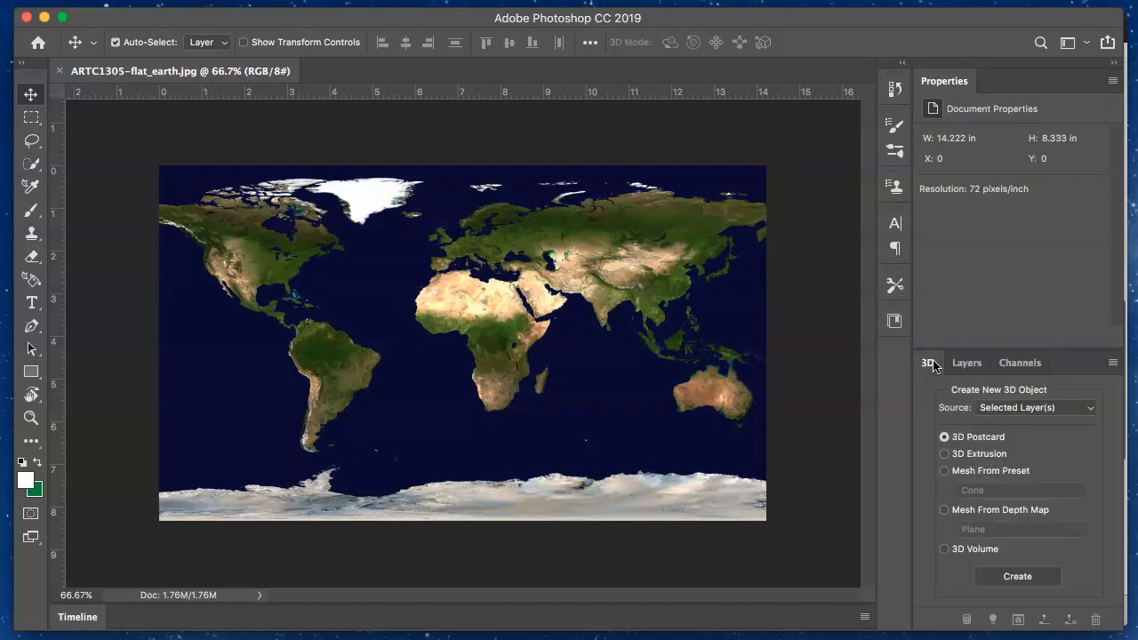
click(967, 364)
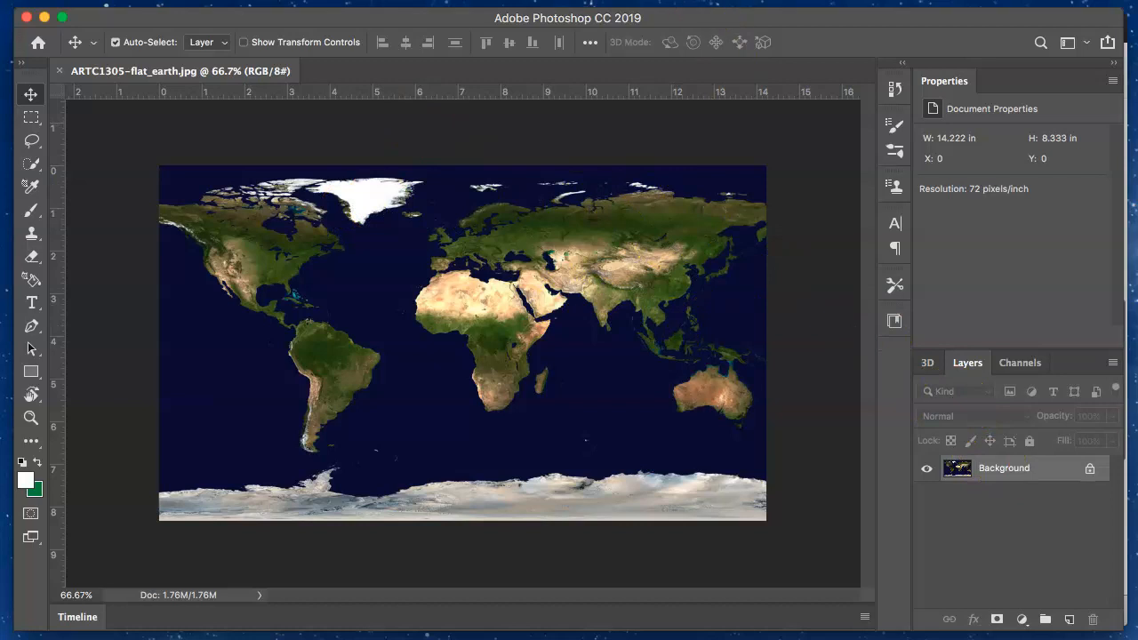
click(473, 0)
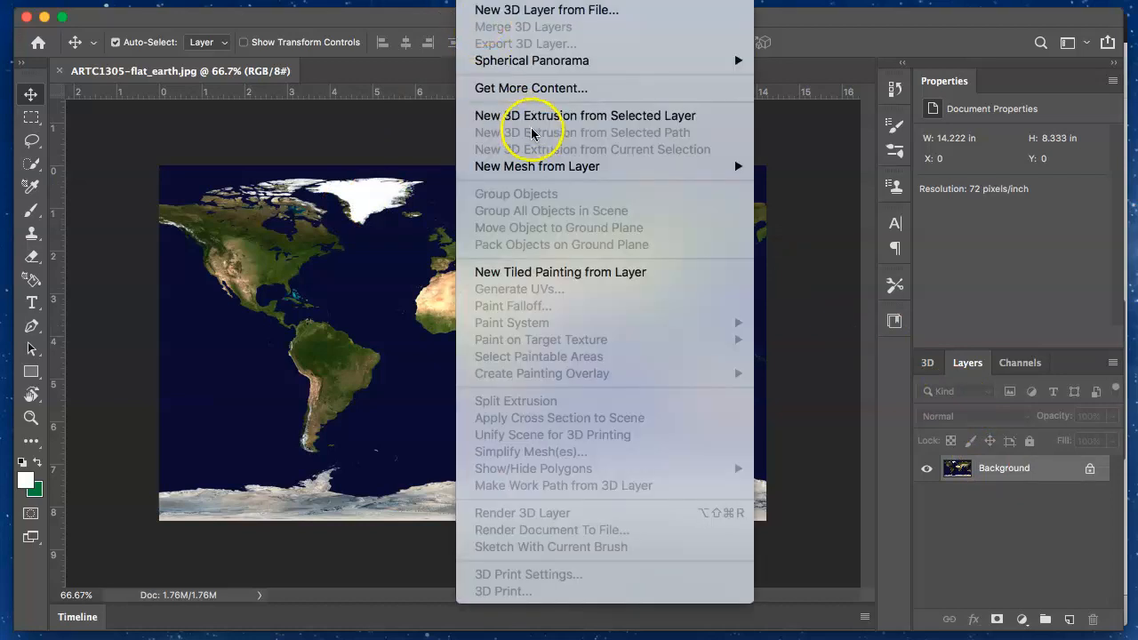
mouse_move(544, 166)
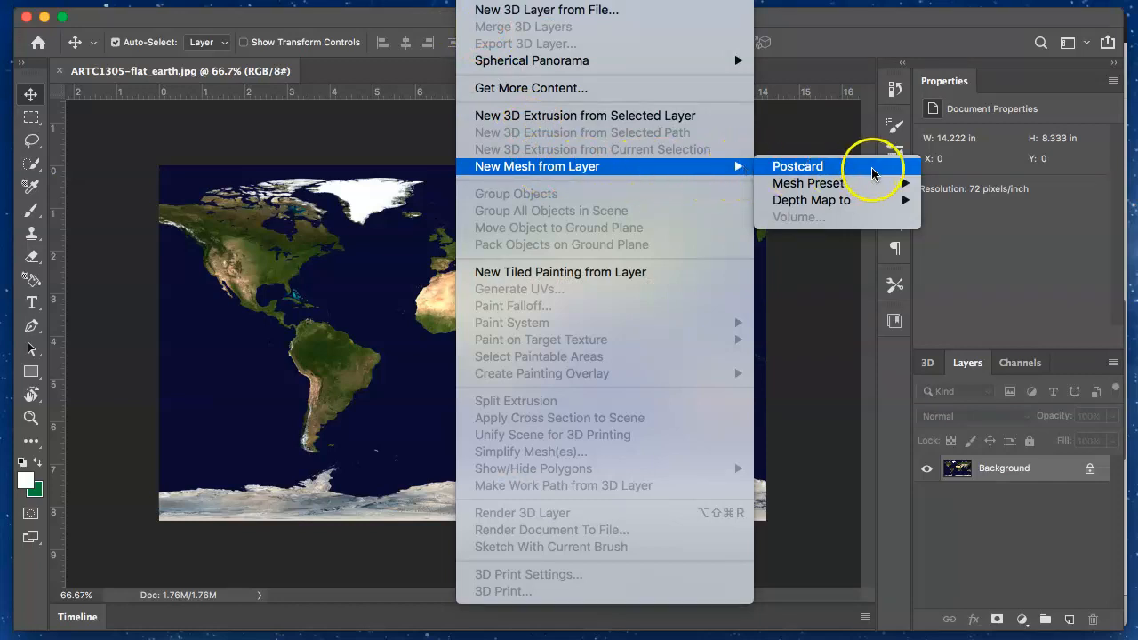
mouse_move(871, 193)
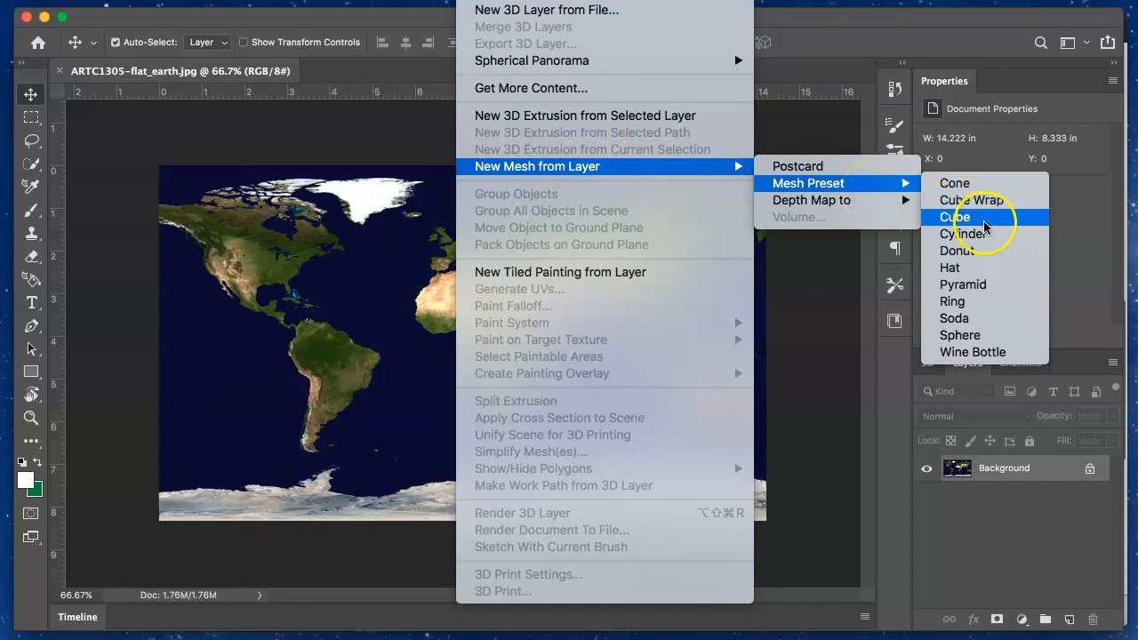
click(999, 339)
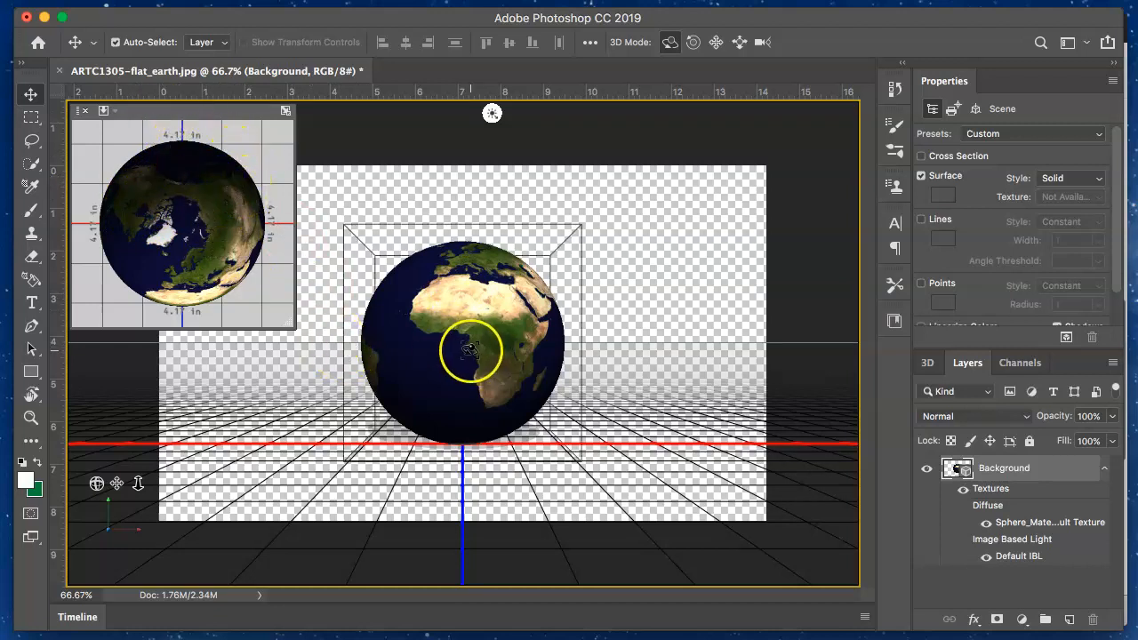
mouse_move(464, 349)
mouse_down()
mouse_move(505, 363)
mouse_move(199, 198)
mouse_move(177, 203)
mouse_move(483, 361)
mouse_move(503, 482)
mouse_move(314, 446)
mouse_up()
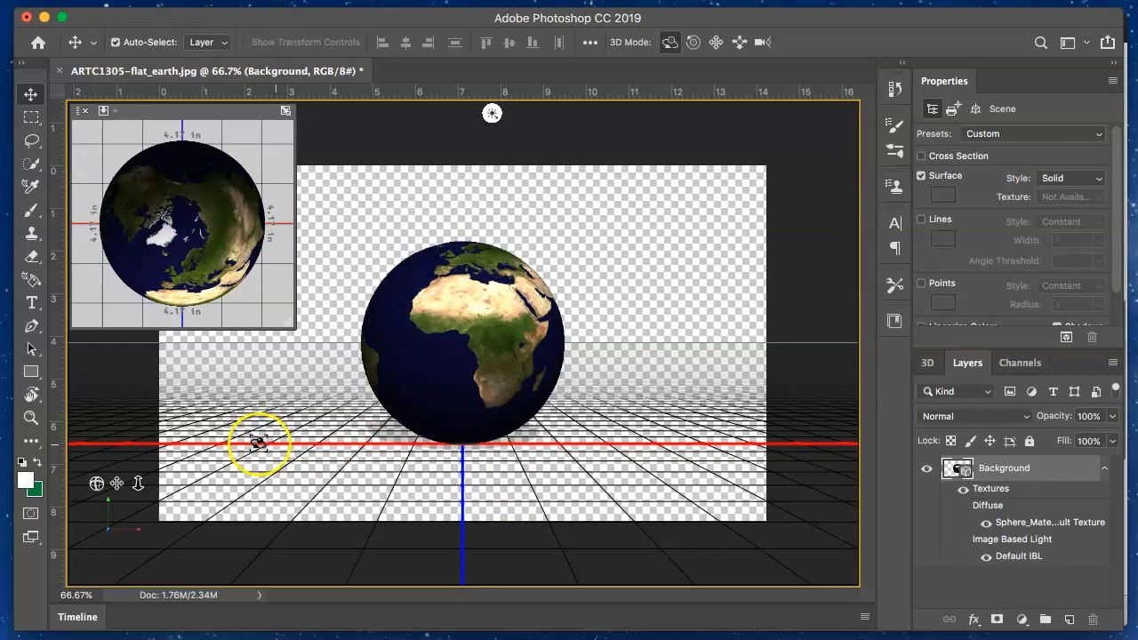
click(481, 421)
click(418, 546)
click(508, 381)
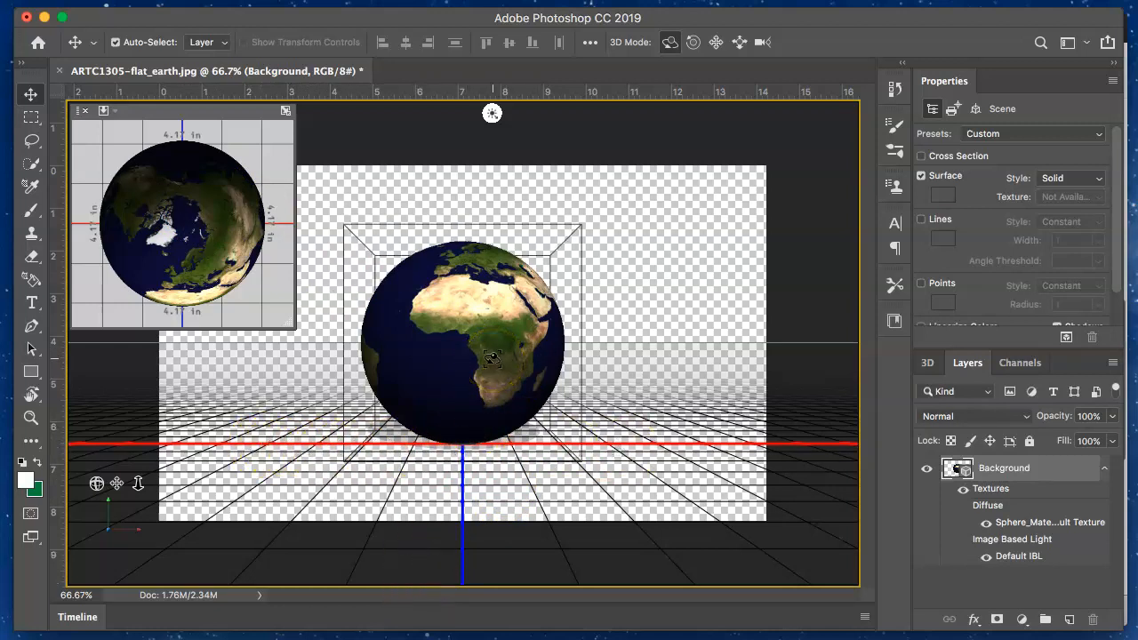
click(491, 366)
click(648, 332)
click(504, 342)
click(672, 238)
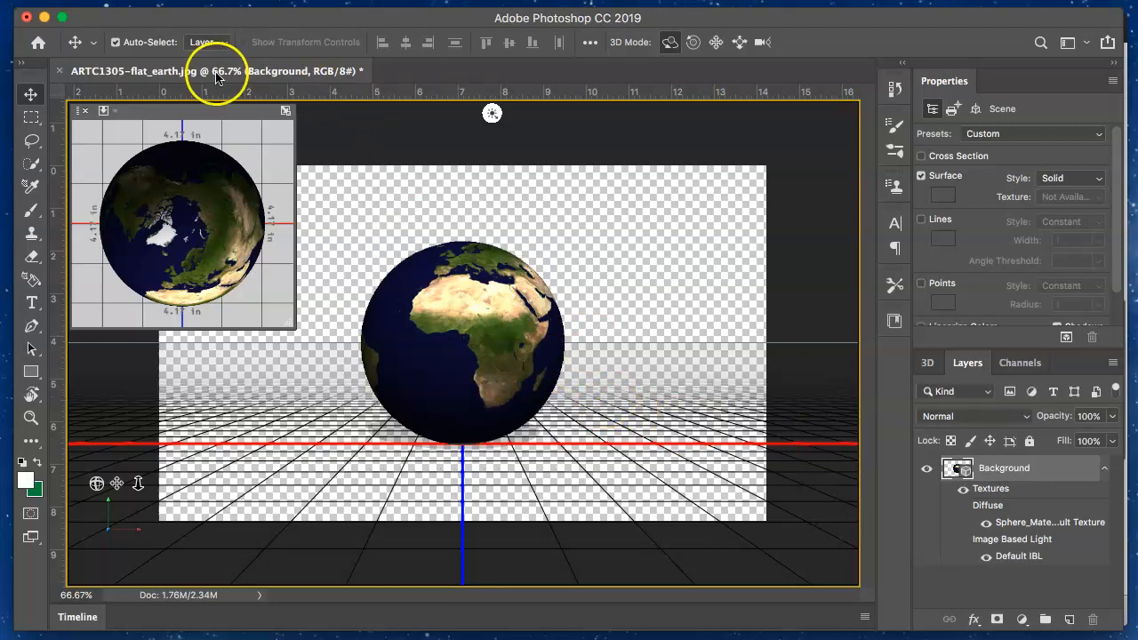
Open myBanner.psd from the psd files folder and check its stroke, bgcolor and Basic Graphic Design layers.
click(169, 2)
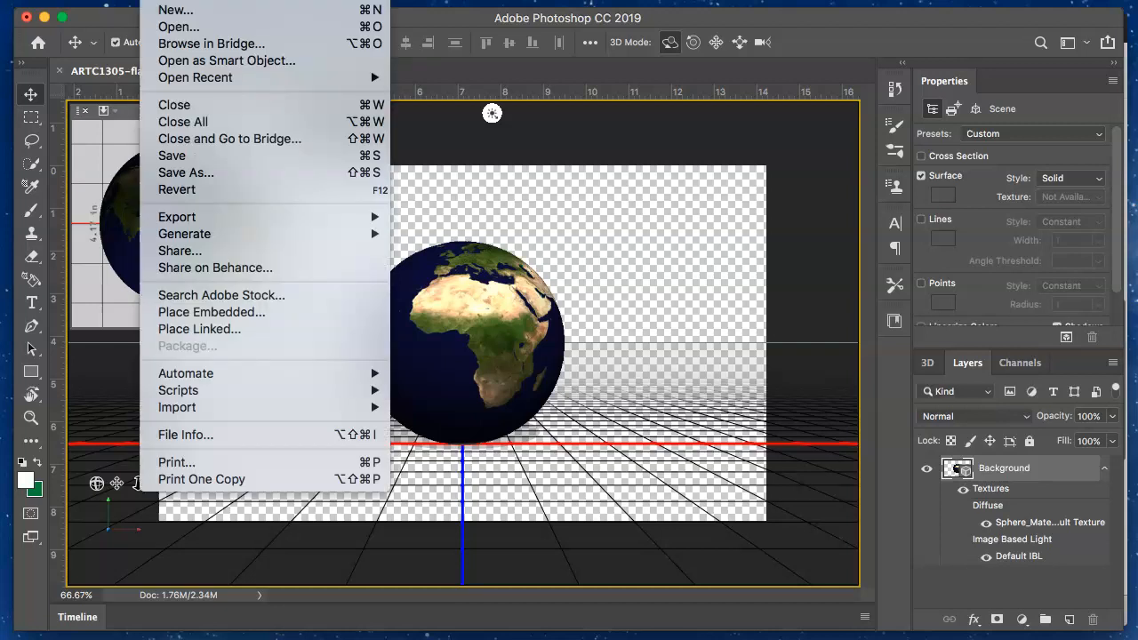
click(178, 27)
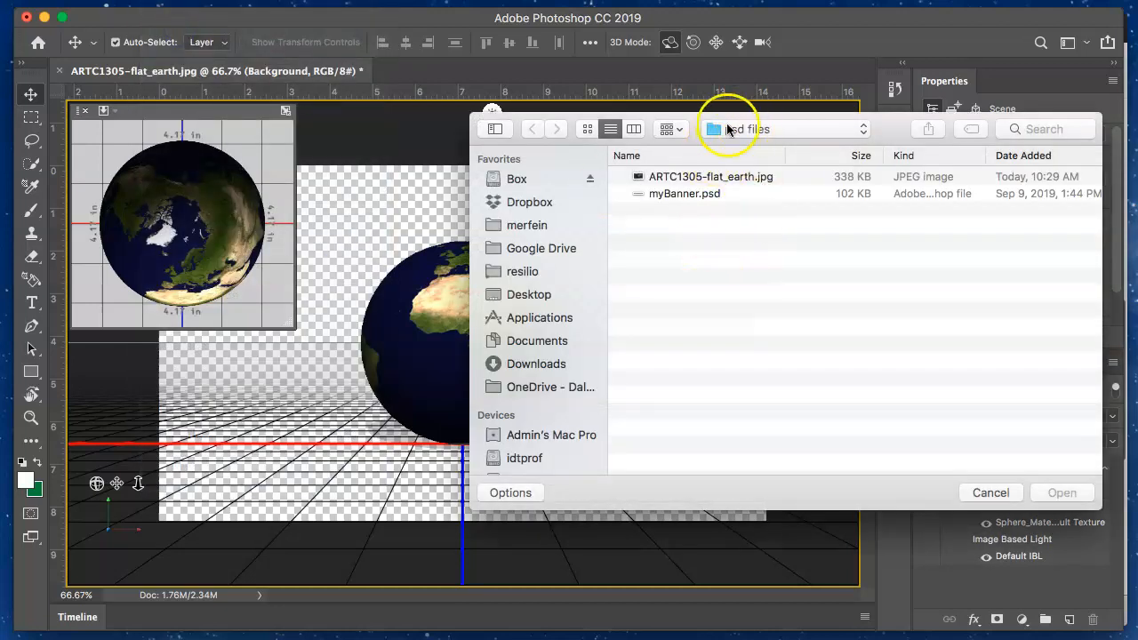
double_click(700, 196)
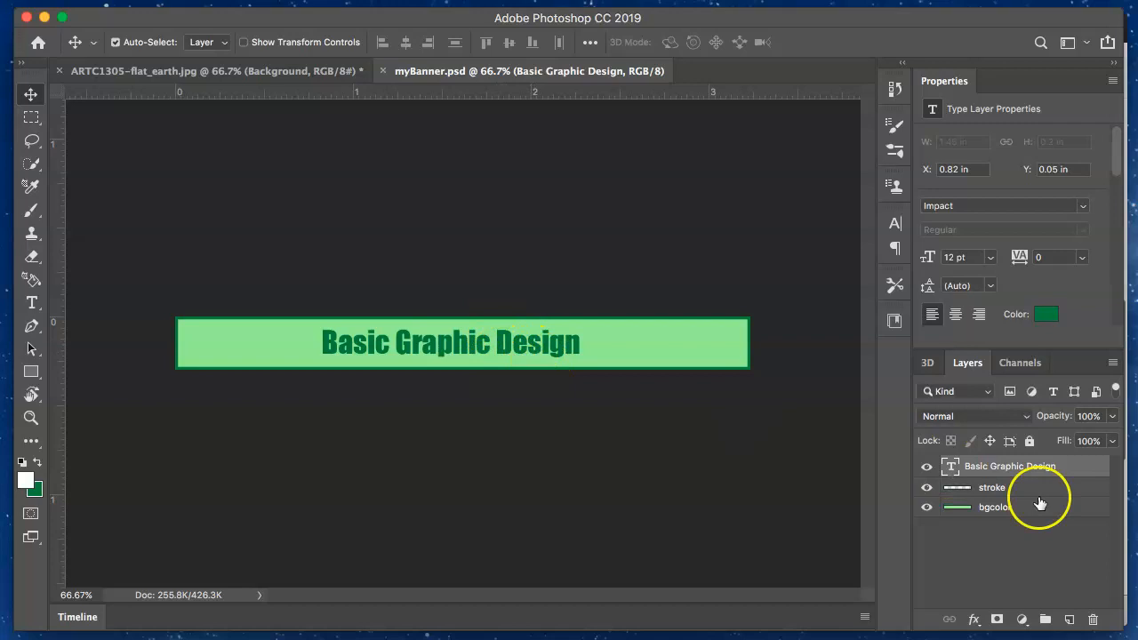
click(995, 488)
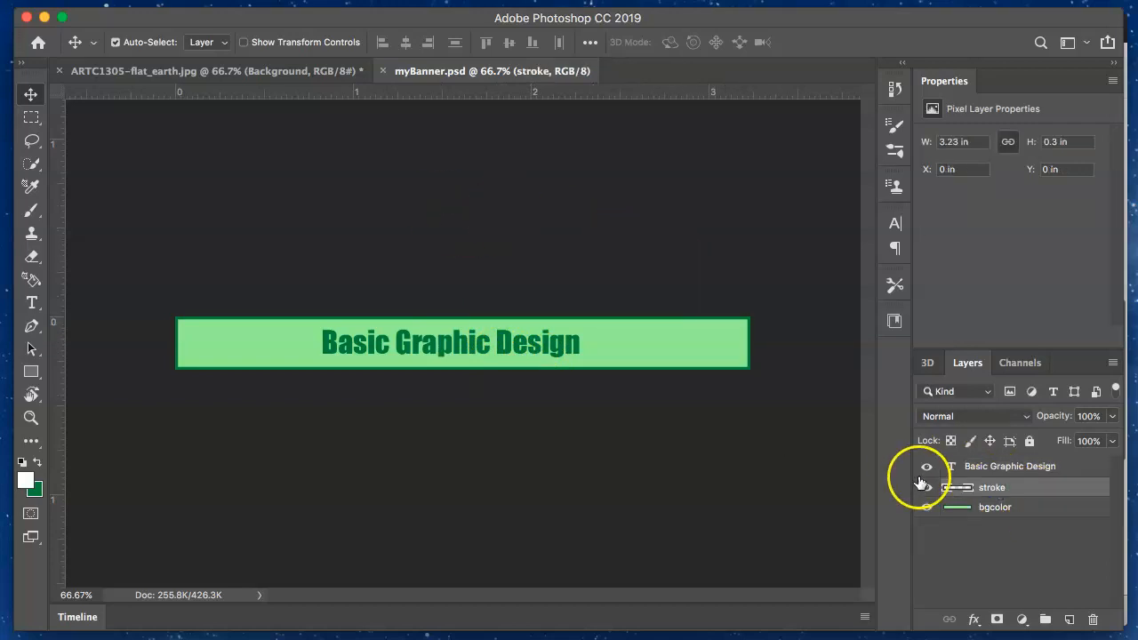
click(1003, 507)
click(1019, 464)
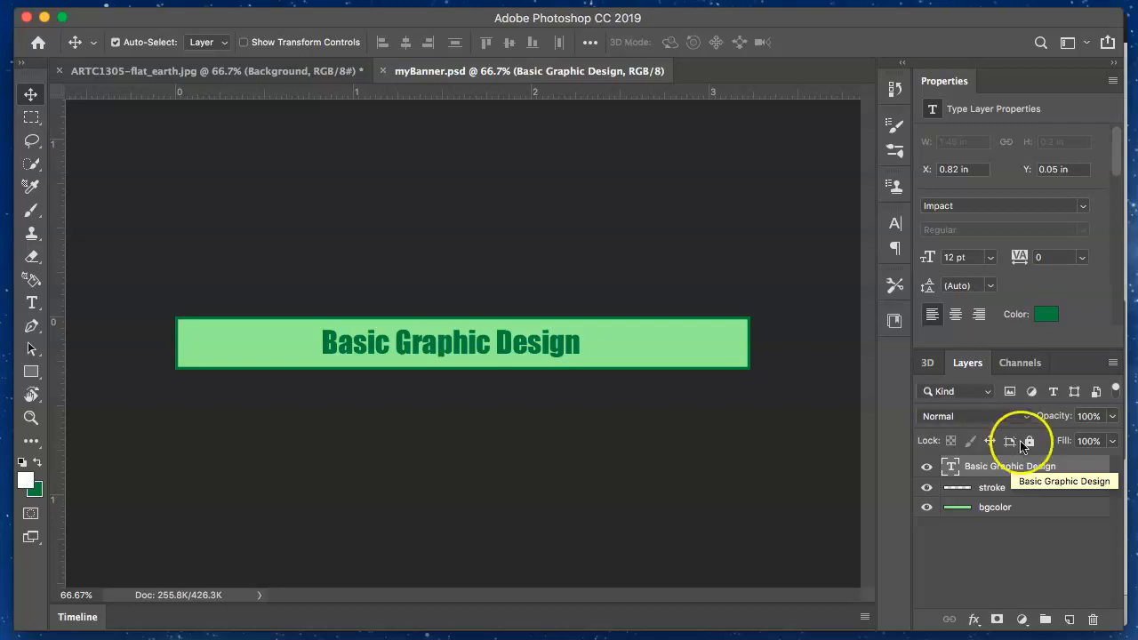
Return to the ARTC1305-flat_earth.jpg document and orbit the 3D camera around the globe until the Americas face the front.
click(311, 74)
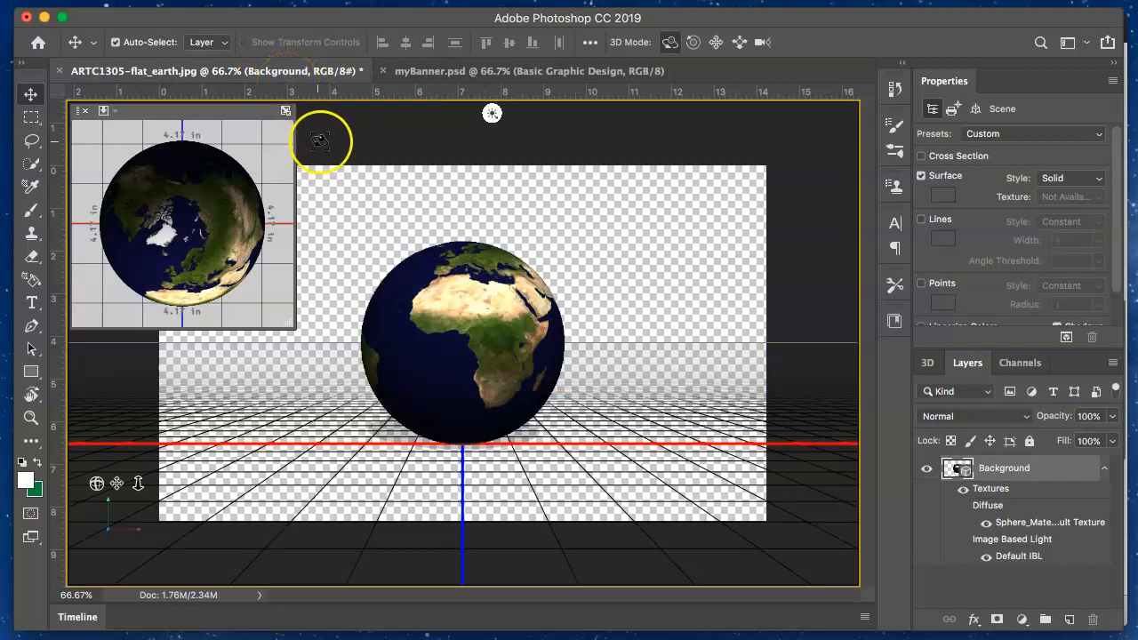
click(545, 368)
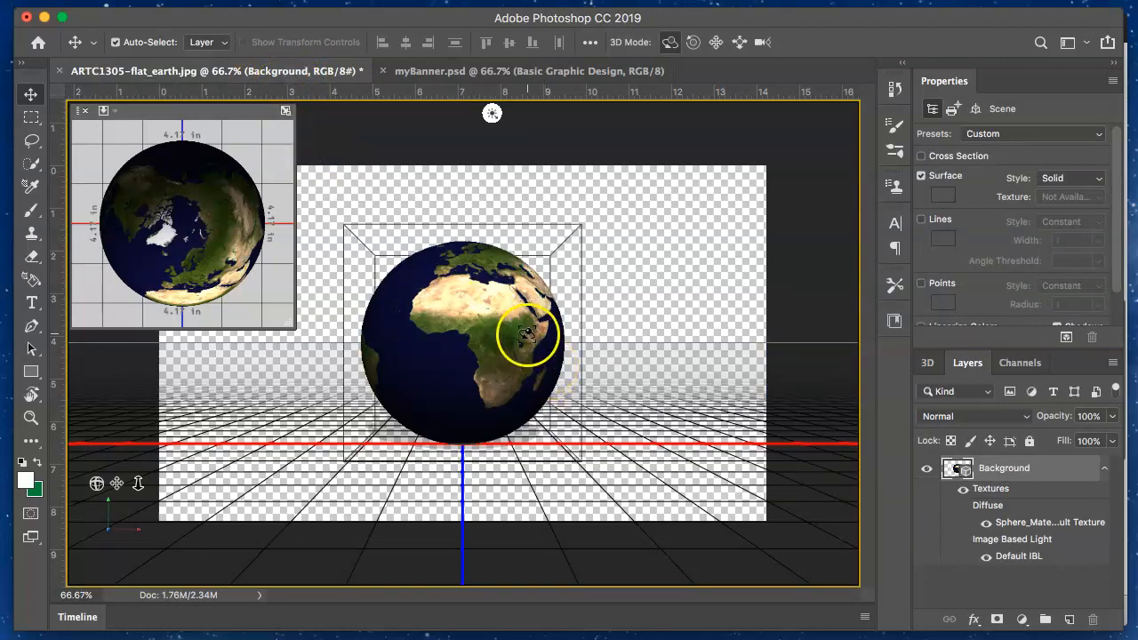
click(661, 270)
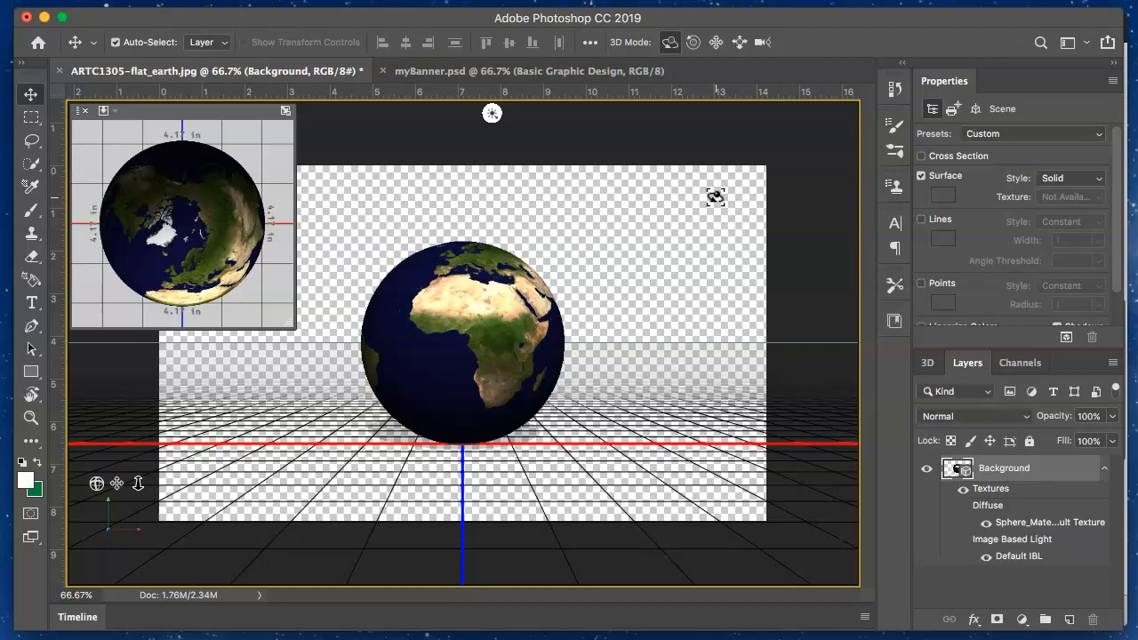
drag(497, 350, 525, 366)
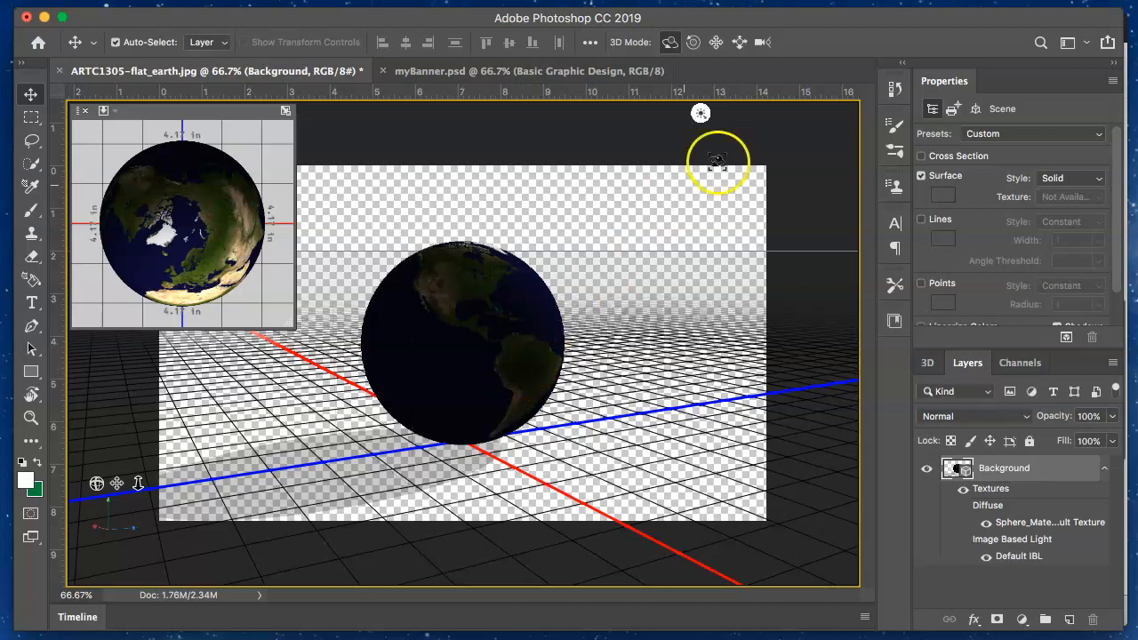
Select Infinite Light 1 and redirect it to shine from the globe's upper left, lighting the Americas and casting the shadow to the right.
click(699, 112)
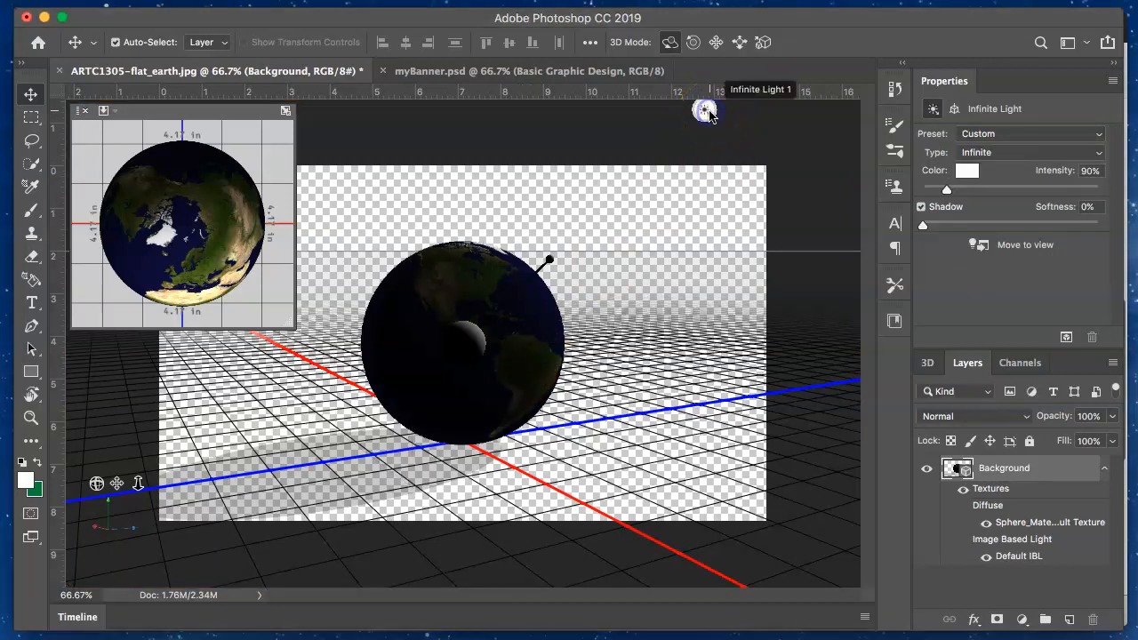
click(709, 114)
click(702, 112)
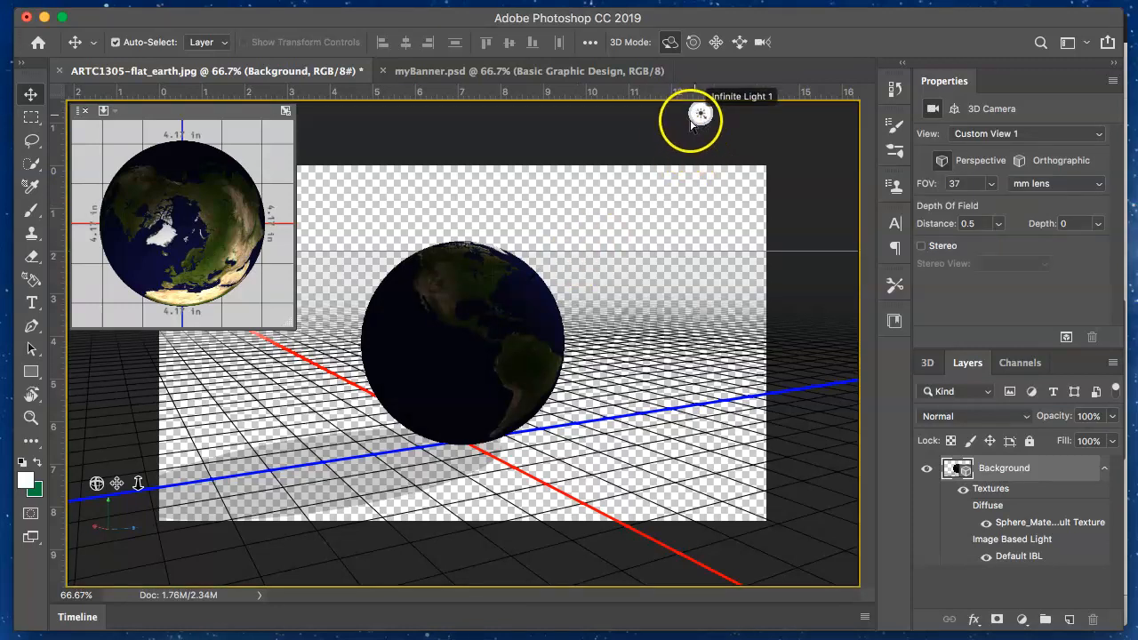
mouse_move(689, 126)
mouse_down()
mouse_move(732, 117)
mouse_move(681, 114)
mouse_up()
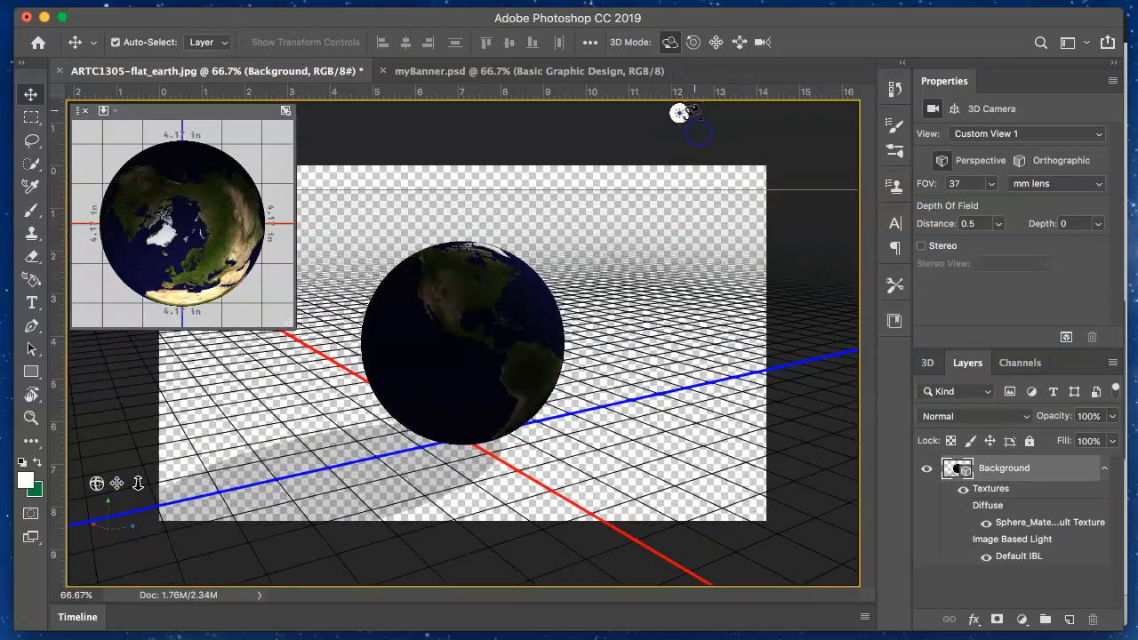
click(678, 112)
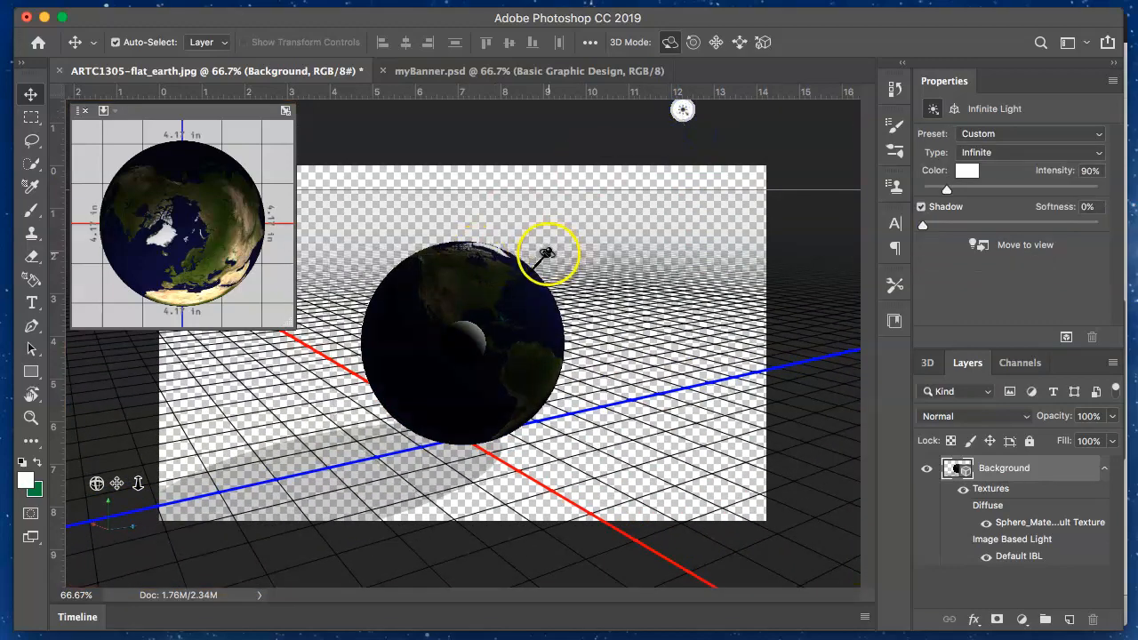
mouse_move(546, 254)
mouse_down()
mouse_move(554, 231)
mouse_move(566, 231)
mouse_move(564, 241)
mouse_move(530, 216)
mouse_move(439, 216)
mouse_move(357, 270)
mouse_move(174, 305)
mouse_move(234, 373)
mouse_move(211, 414)
mouse_move(267, 495)
mouse_move(172, 503)
mouse_move(92, 562)
mouse_move(70, 551)
mouse_move(98, 569)
mouse_move(21, 563)
mouse_move(50, 450)
mouse_move(20, 401)
mouse_move(7, 569)
mouse_up()
mouse_move(437, 233)
mouse_down()
mouse_move(447, 233)
mouse_move(362, 298)
mouse_up()
mouse_move(463, 359)
mouse_down()
mouse_move(462, 341)
mouse_move(408, 345)
mouse_move(498, 356)
mouse_move(360, 335)
mouse_move(463, 359)
mouse_move(479, 348)
mouse_move(462, 341)
mouse_up()
click(643, 377)
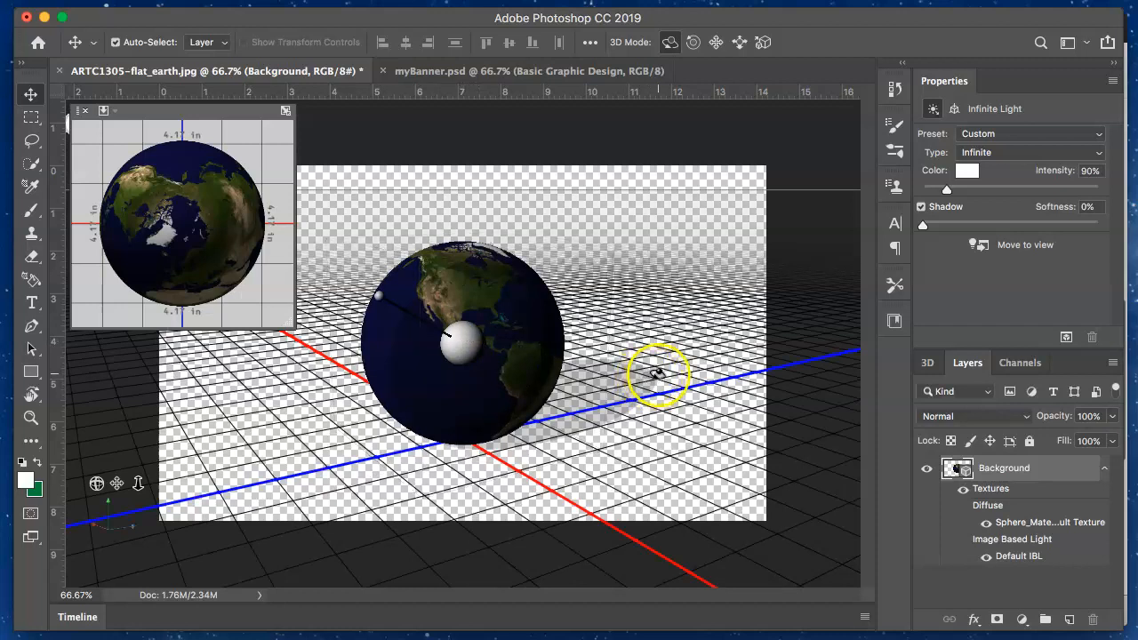
Set the infinite light's shadow softness to 30% and intensity to 124%, and slightly readjust its direction.
drag(924, 225, 879, 217)
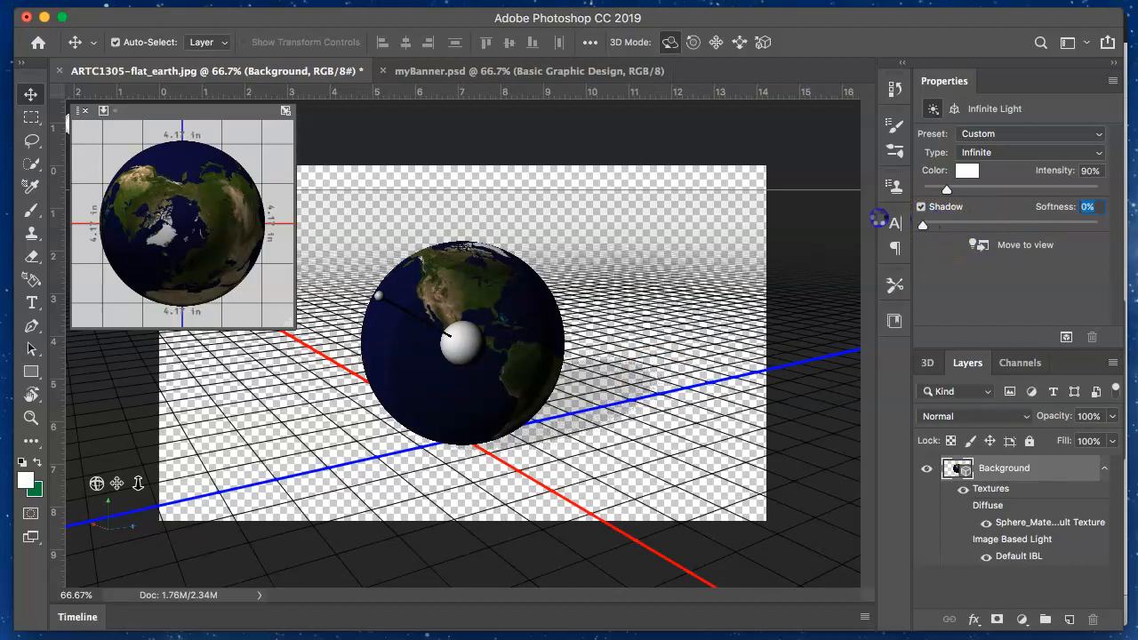
click(971, 223)
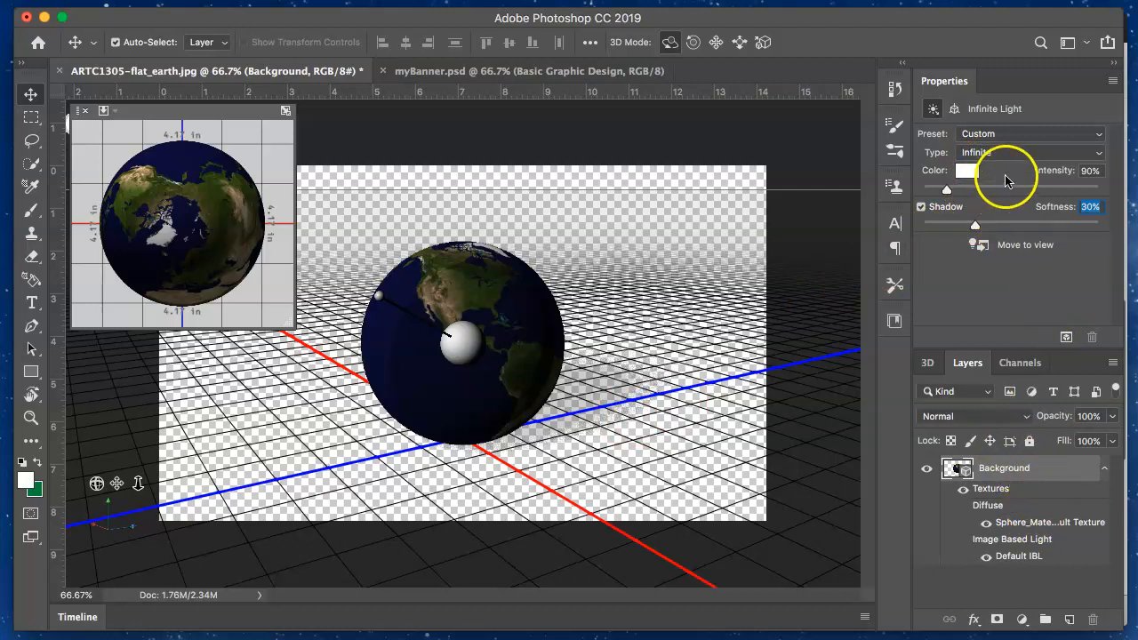
mouse_move(948, 191)
mouse_down()
mouse_move(1000, 189)
mouse_move(951, 191)
mouse_up()
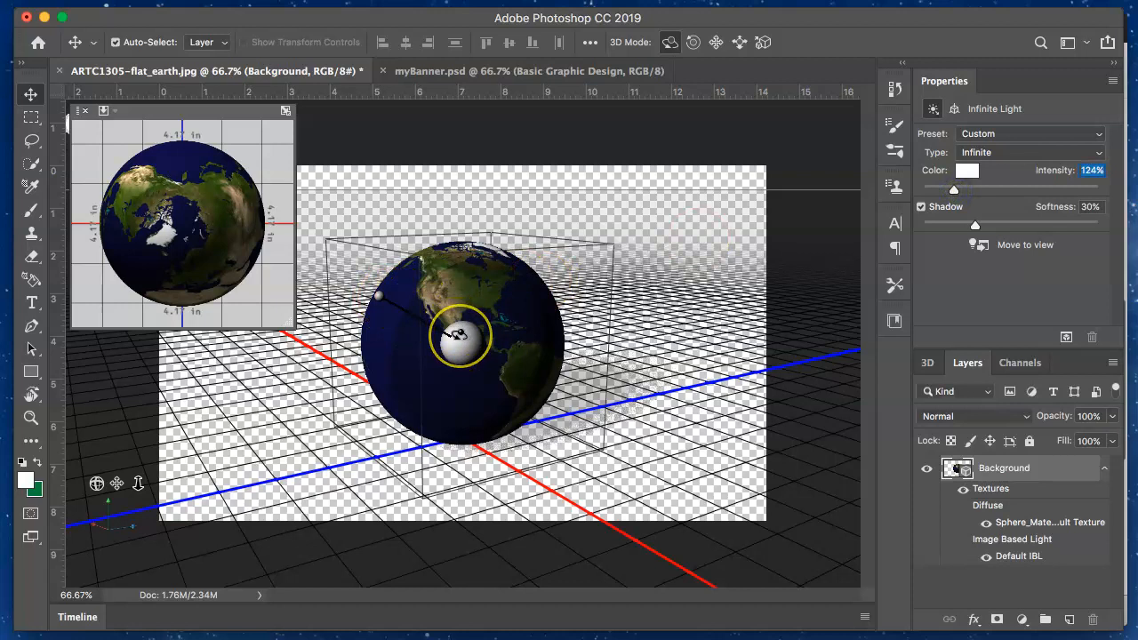
drag(607, 285, 545, 368)
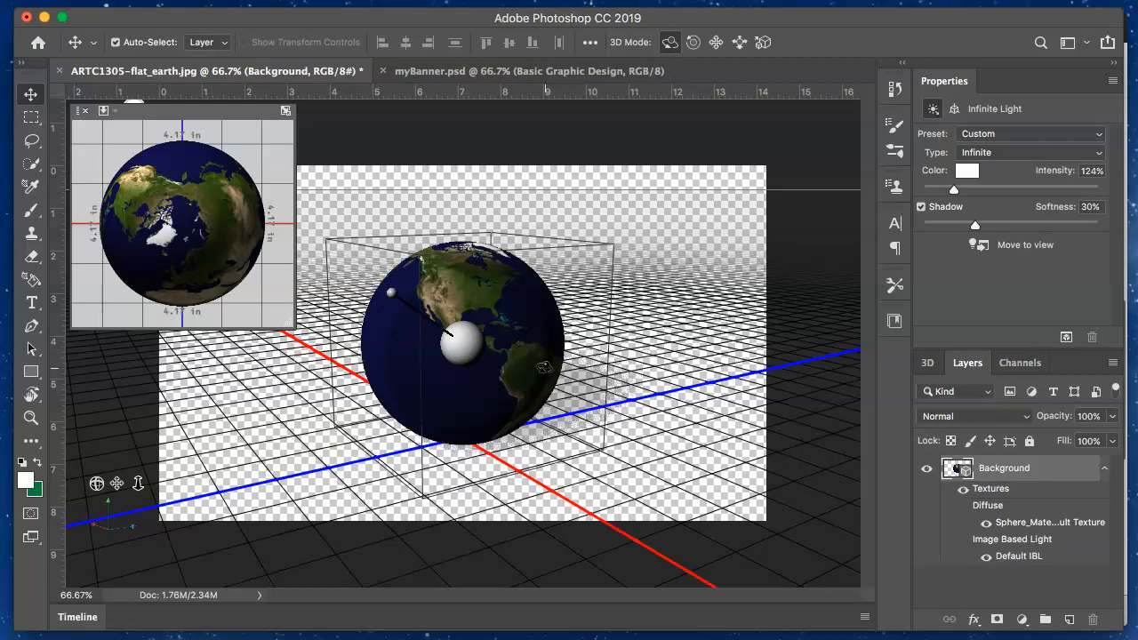
Check the myBanner.psd document, then save the globe document in Photoshop format as ARTC1305-3D_earth.psd with Maximize Compatibility on.
click(526, 70)
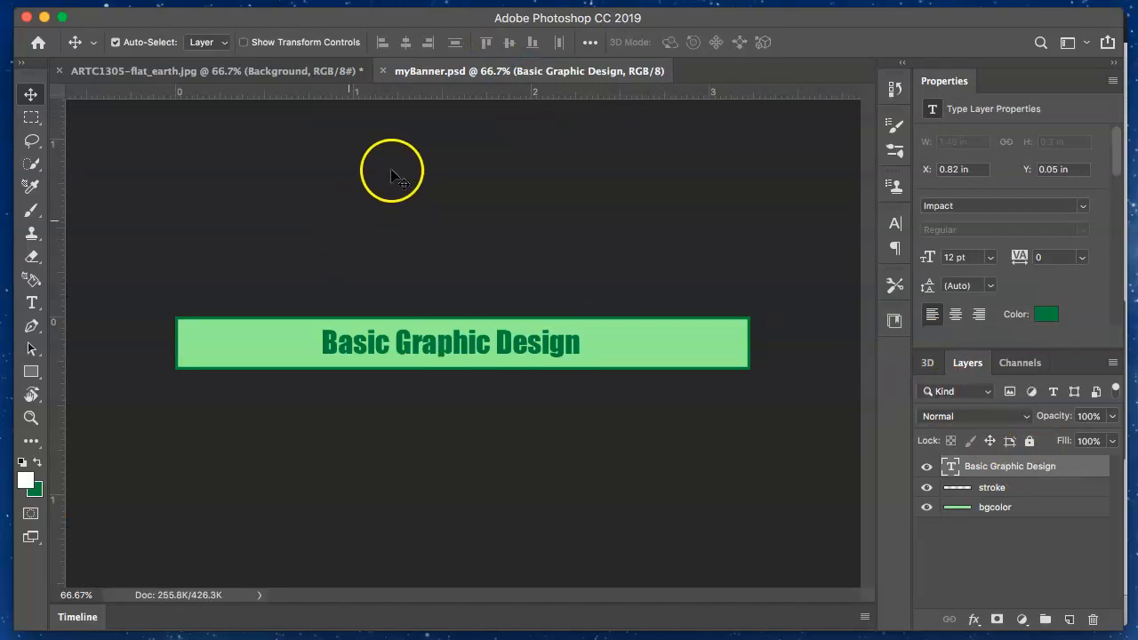
click(269, 71)
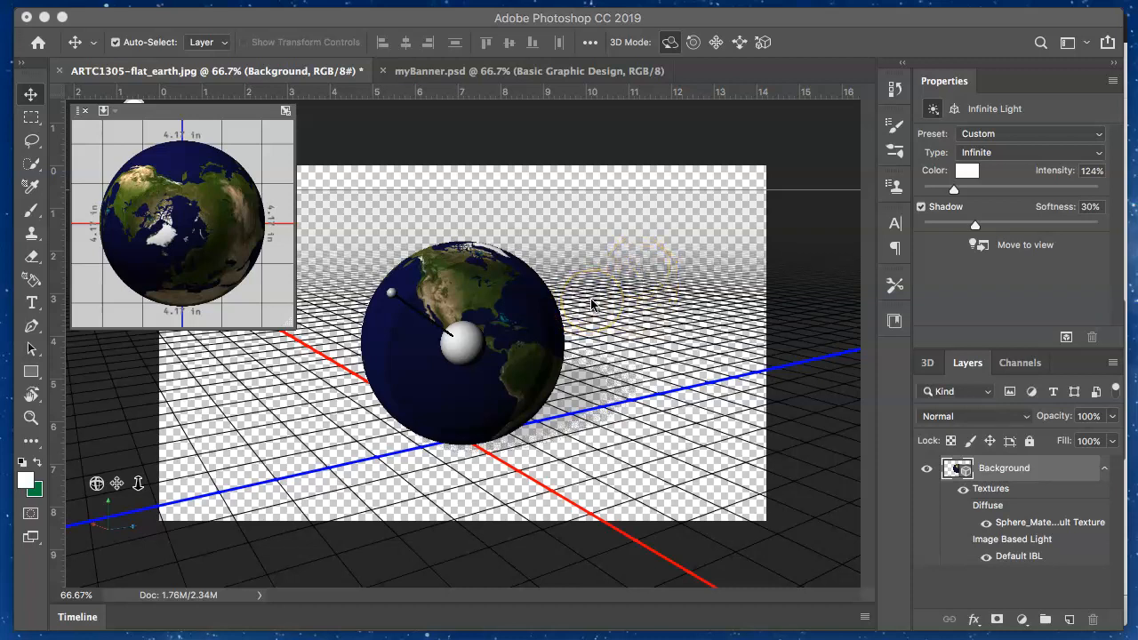
click(273, 21)
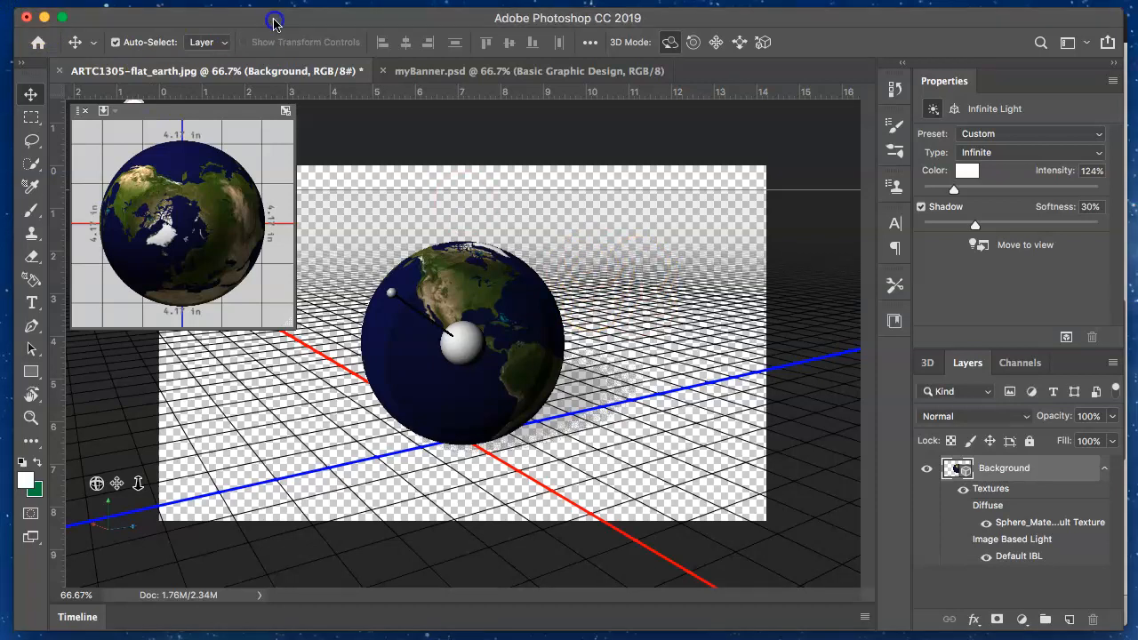
click(160, 0)
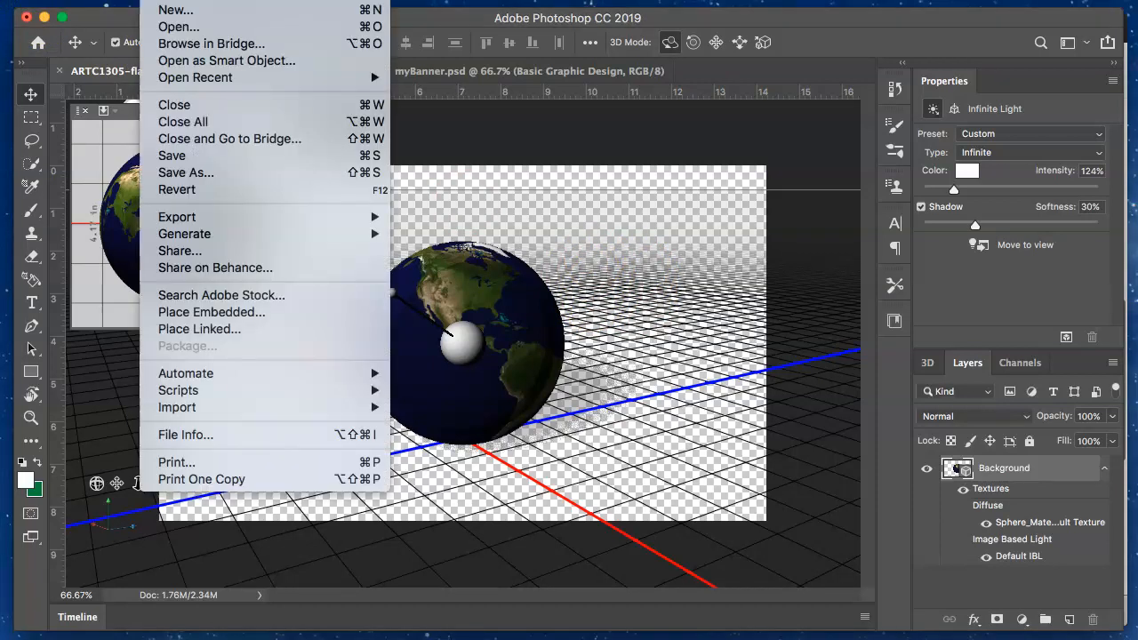
click(250, 173)
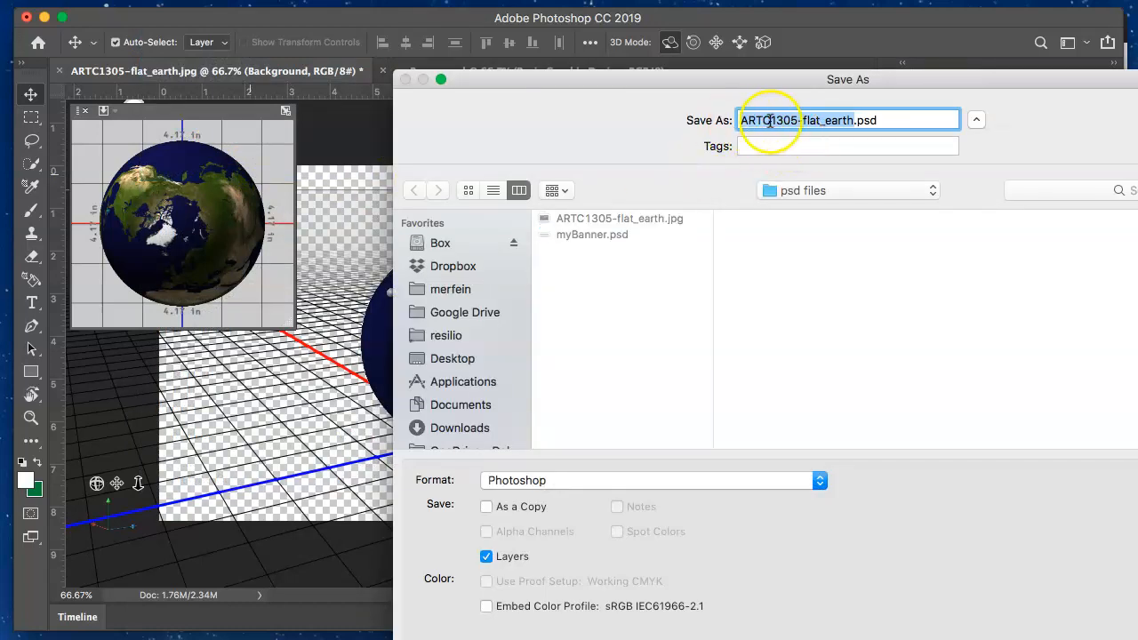
click(770, 120)
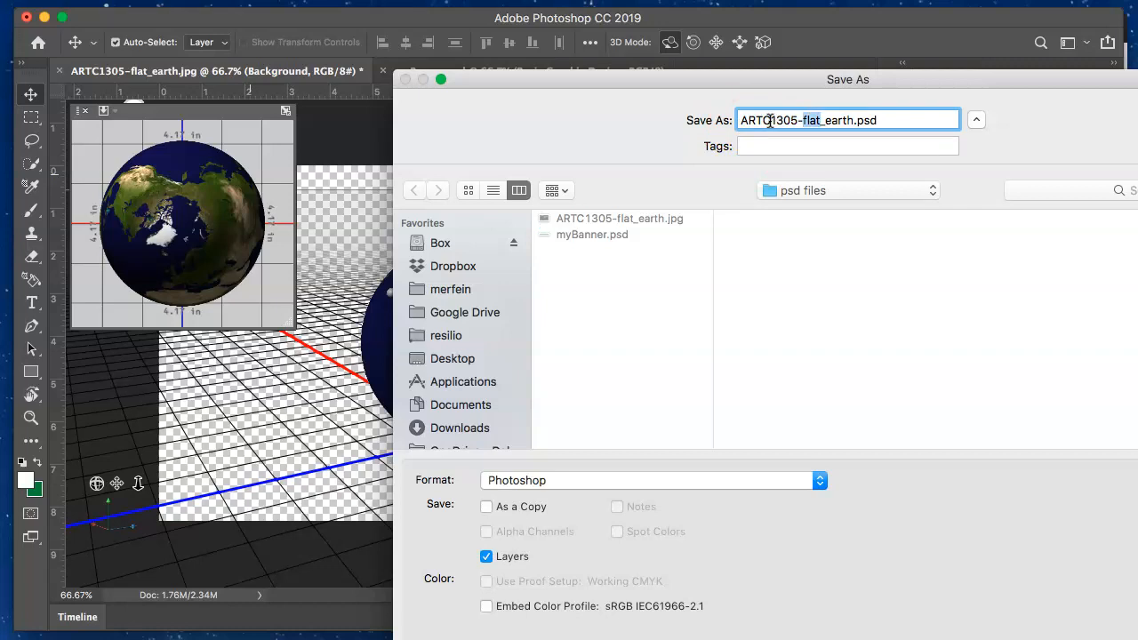
text(3D)
key(Return)
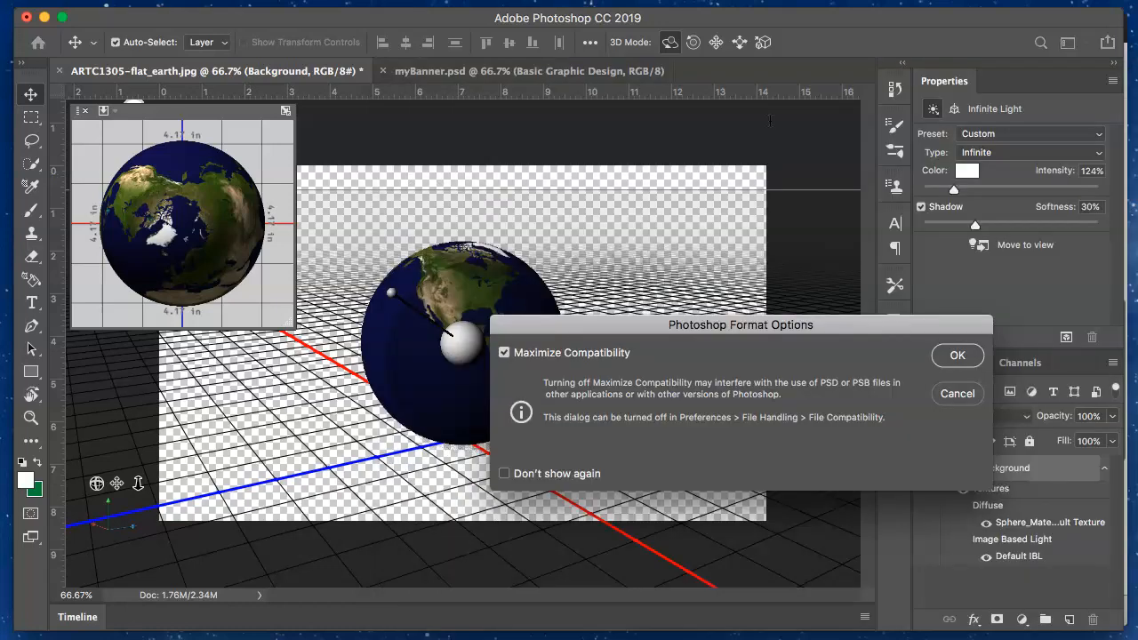
key(Return)
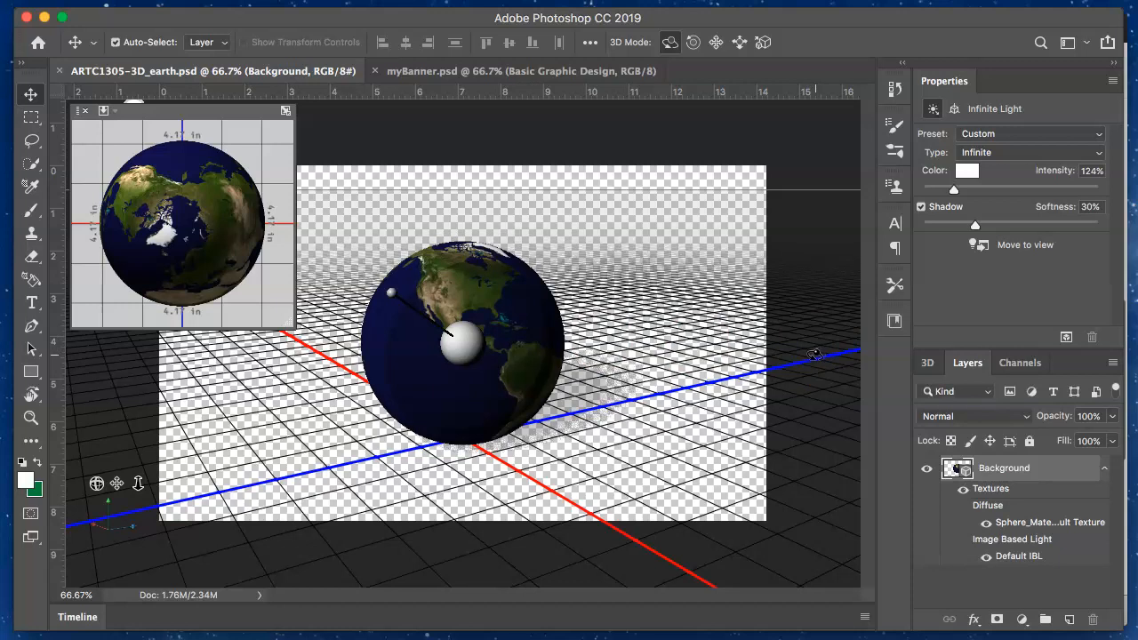
Collapse the Properties panel and rasterize the 3D Background layer containing the globe.
click(973, 362)
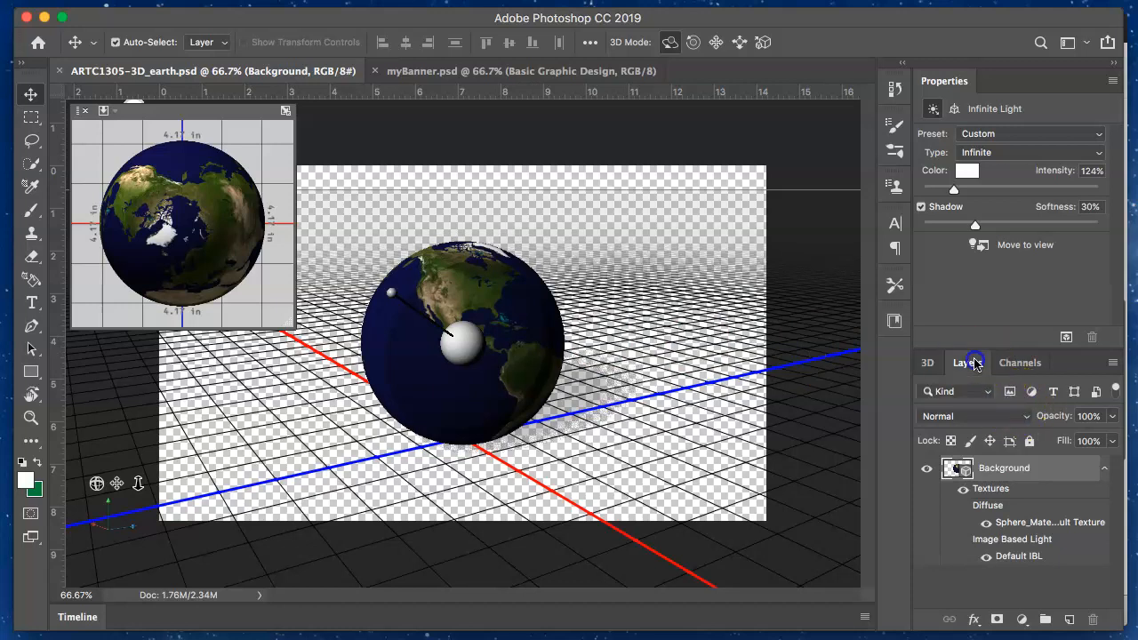
right_click(1012, 467)
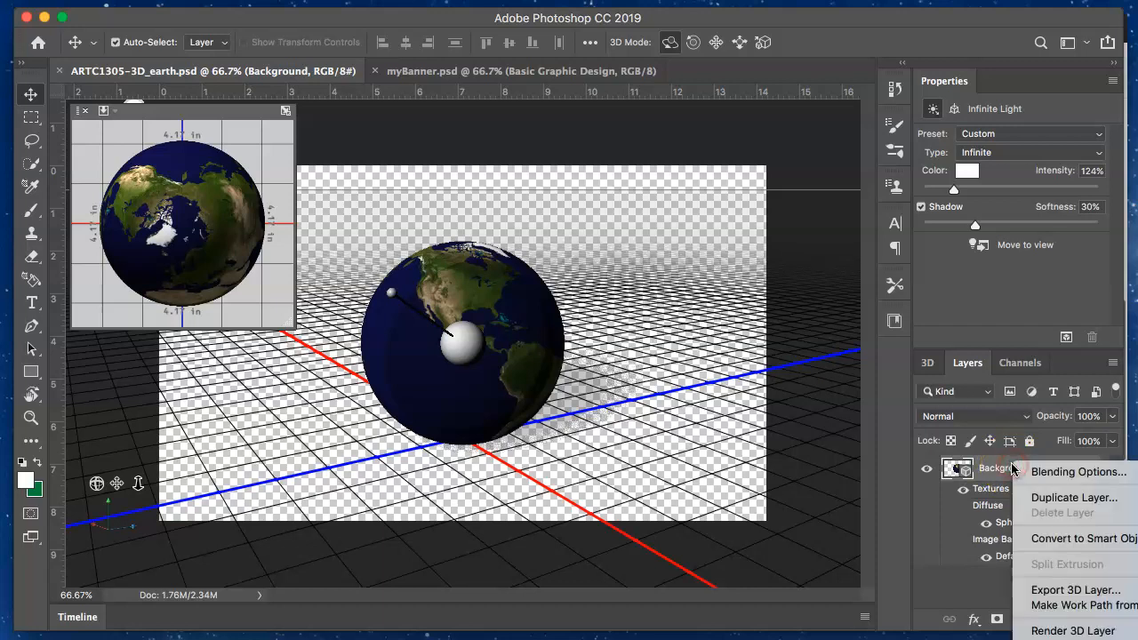
click(943, 80)
click(943, 80)
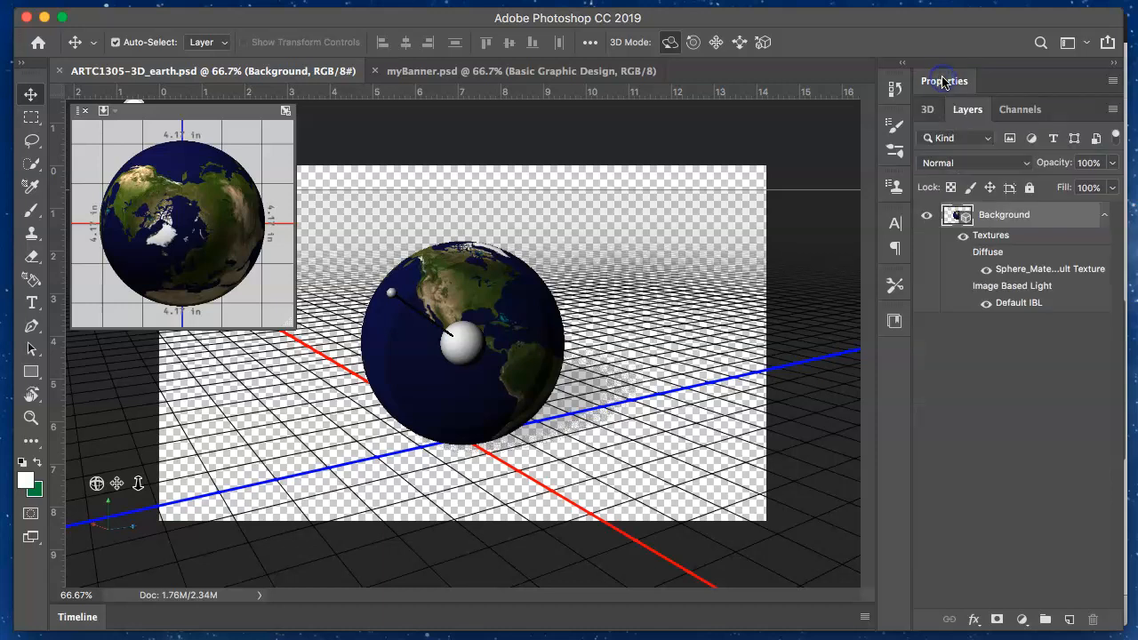
right_click(1001, 216)
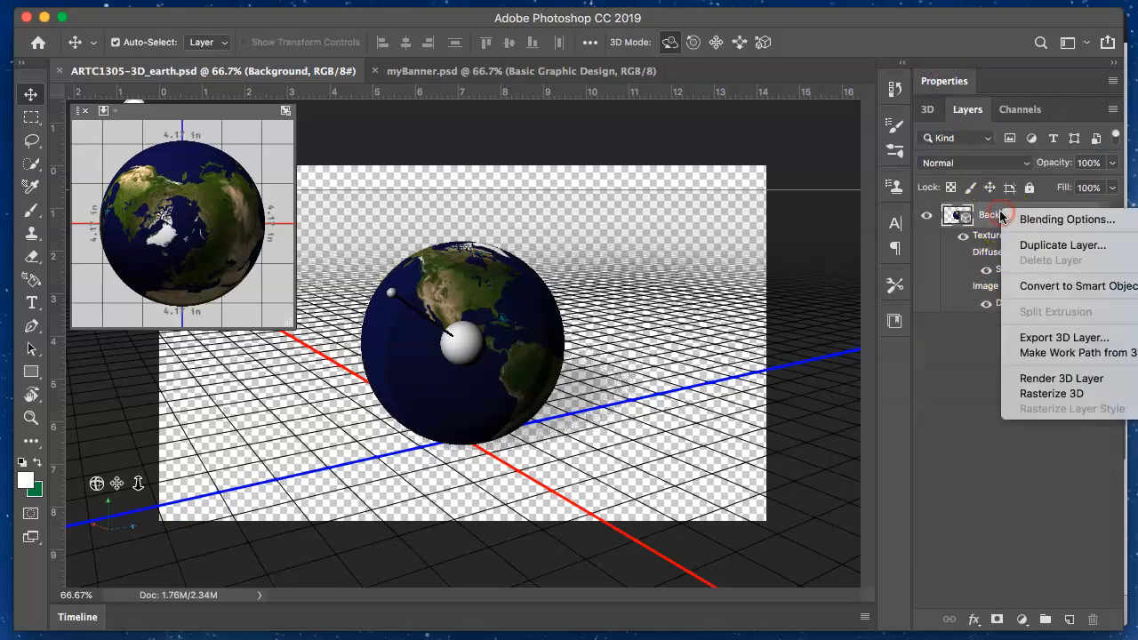
click(1116, 394)
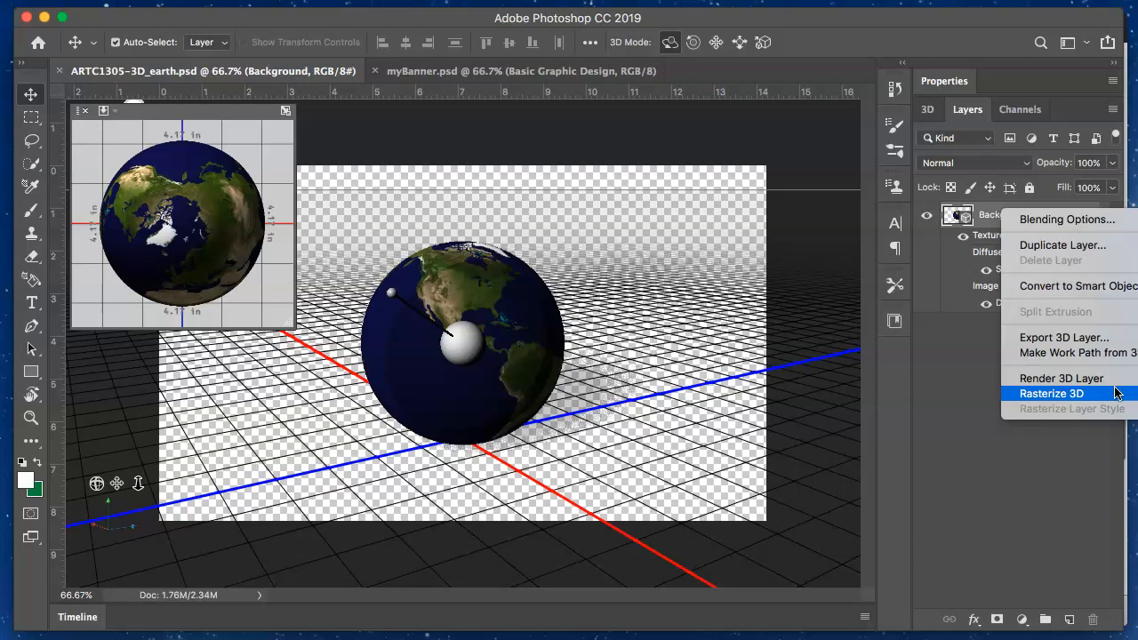
click(1117, 394)
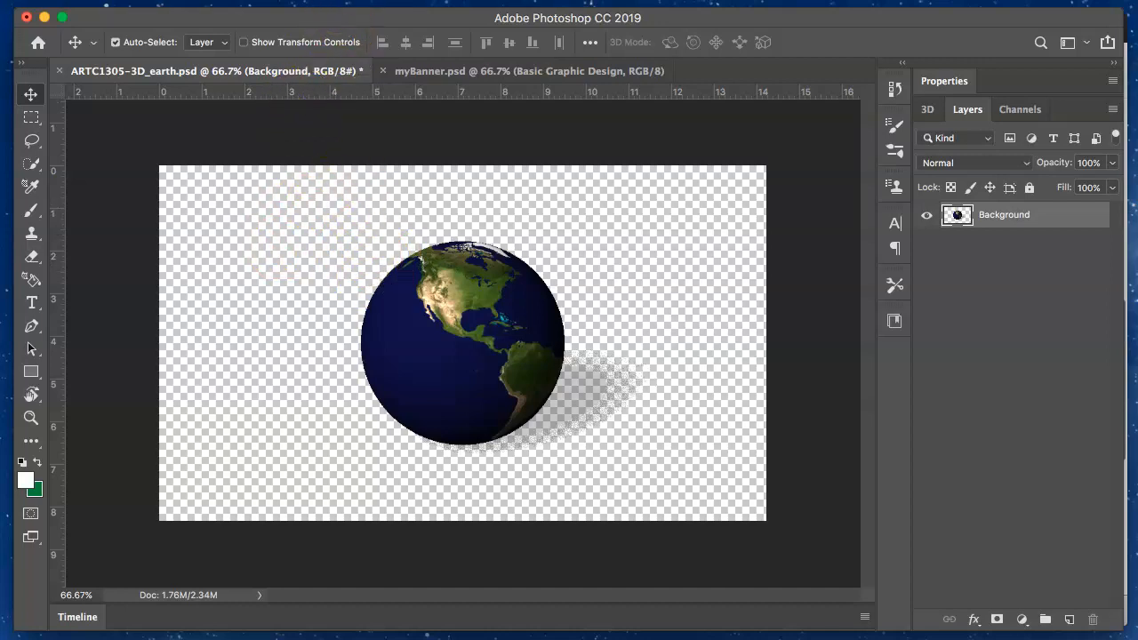
Copy the entire rasterized globe image and paste it into myBanner.psd above the Basic Graphic Design text layer.
click(378, 0)
click(405, 11)
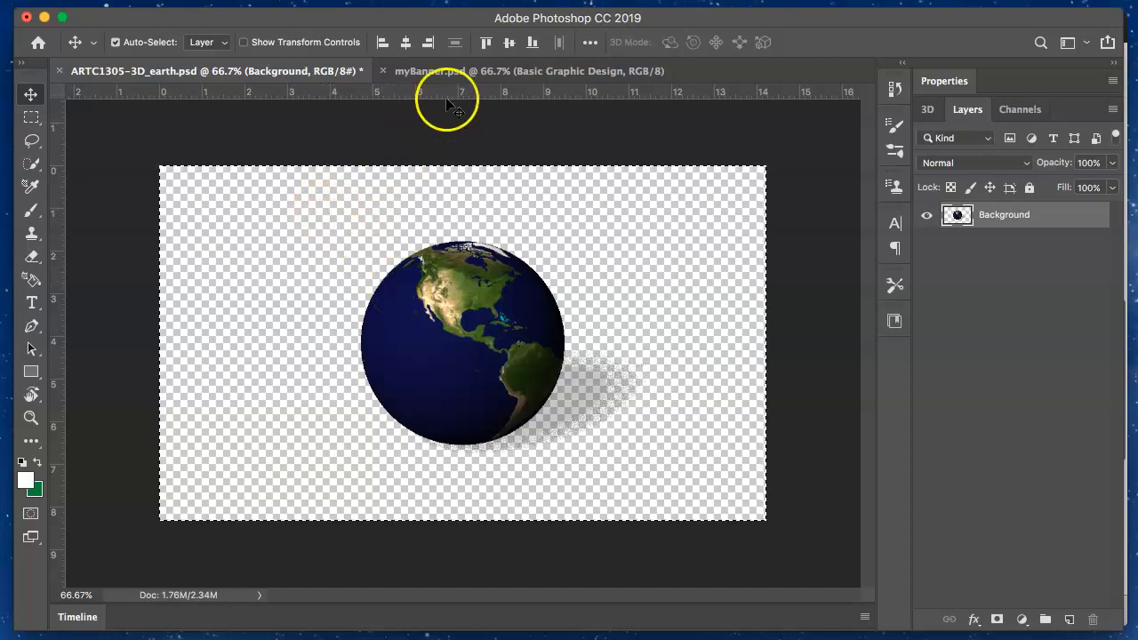
click(443, 72)
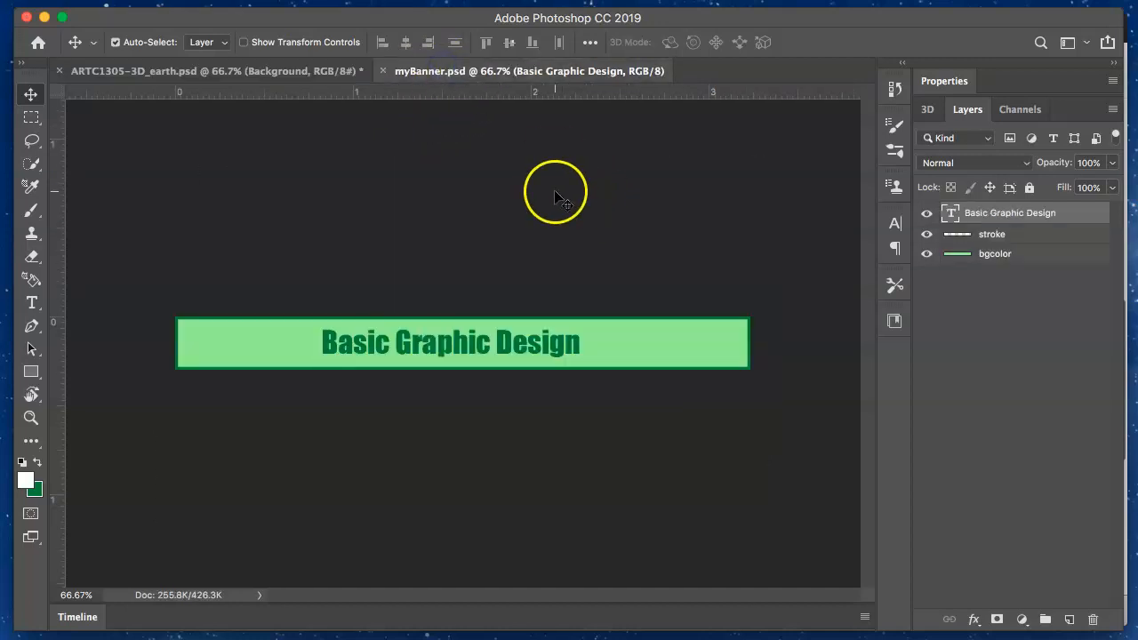
click(1057, 209)
click(214, 3)
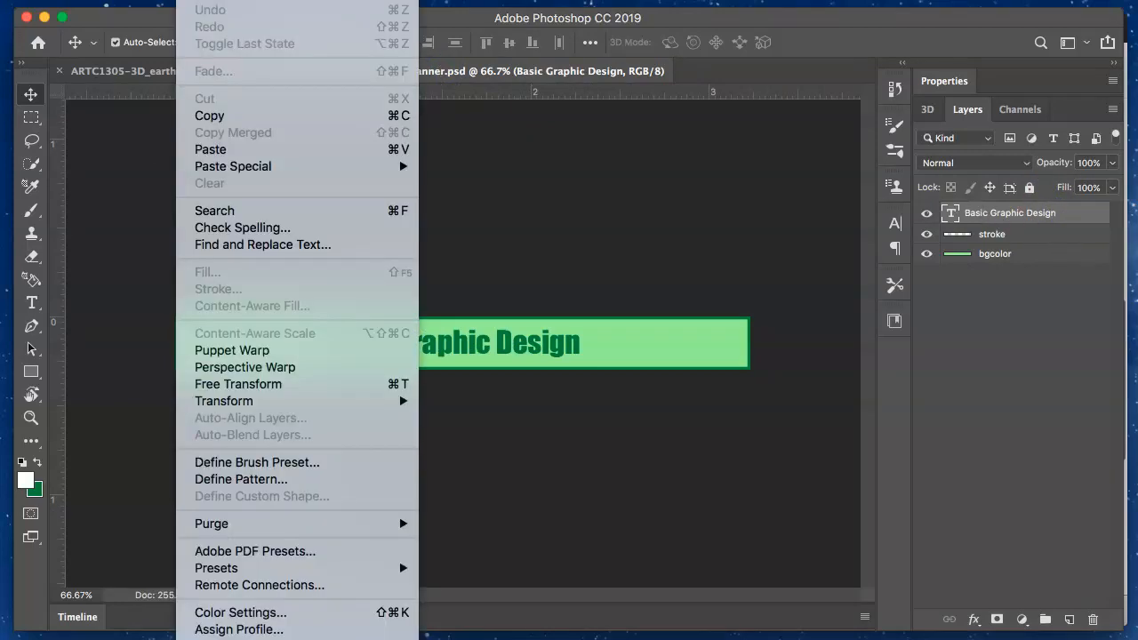
click(255, 150)
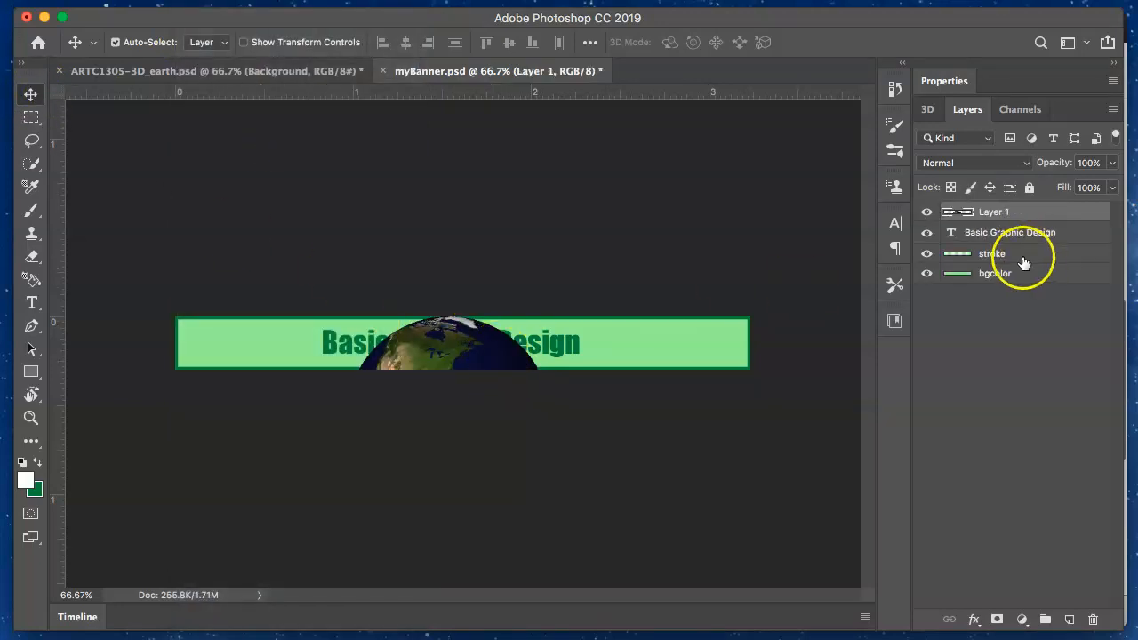
Rename the pasted globe layer Earth.
click(998, 212)
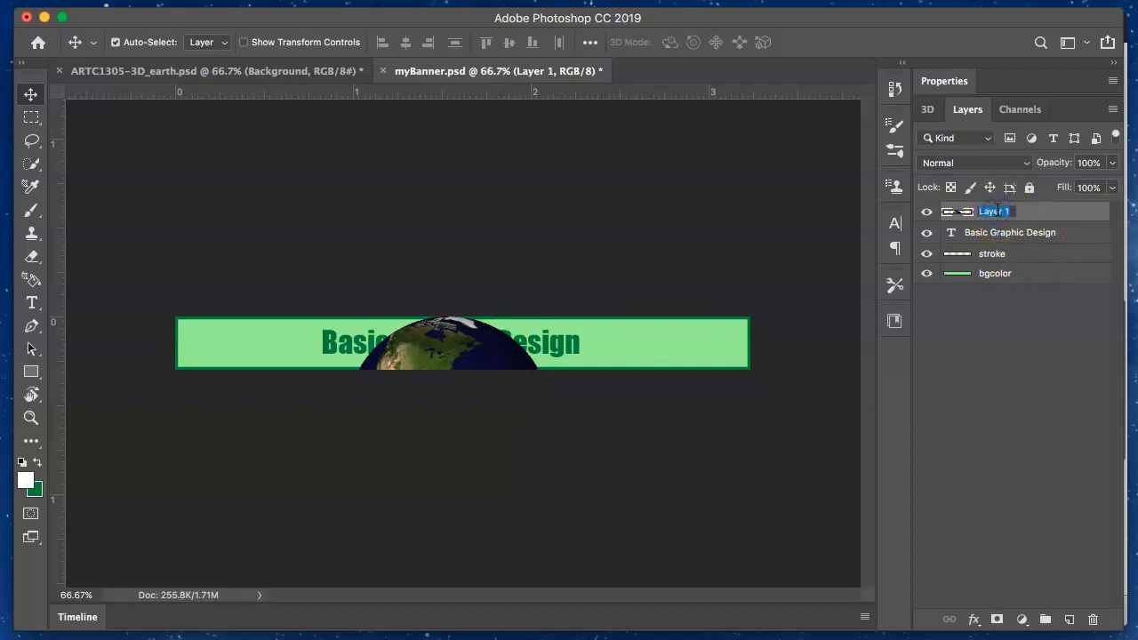
text(Earth)
key(Return)
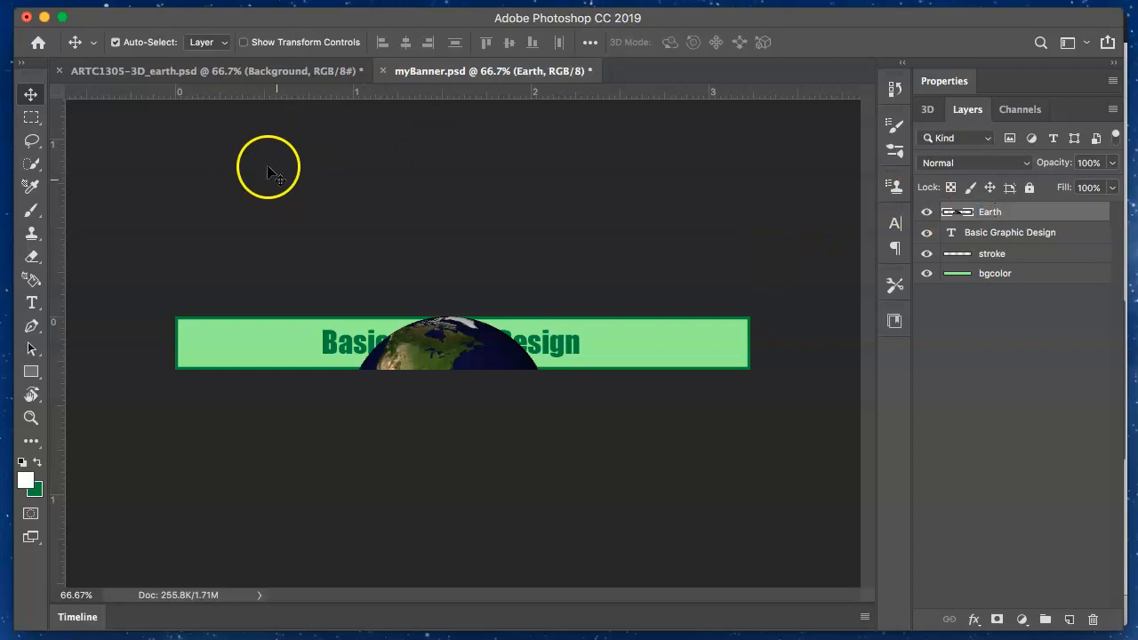
Scale the Earth layer down proportionally with Free Transform and place it at the banner's left end, beside the title text.
drag(421, 325, 458, 270)
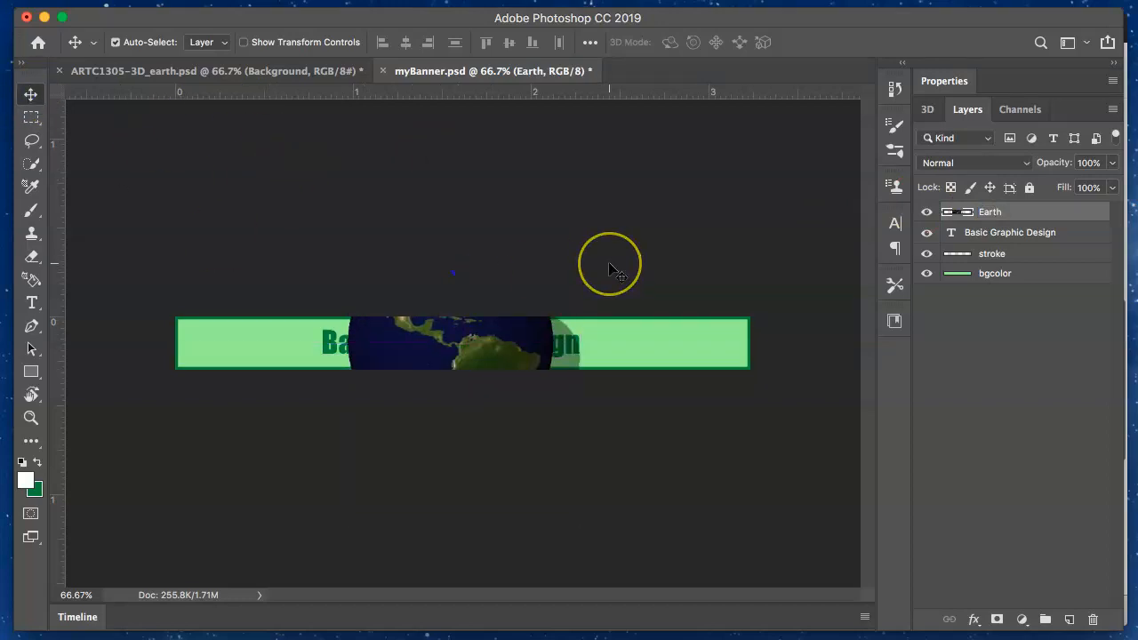
key(ctrl+t)
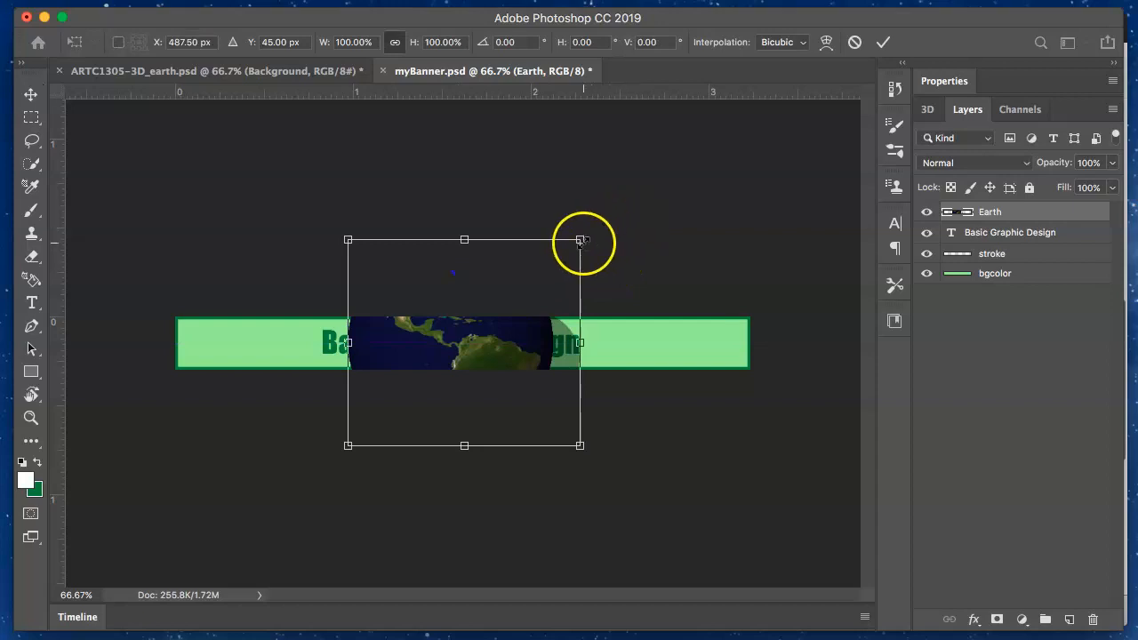
drag(579, 240, 503, 307)
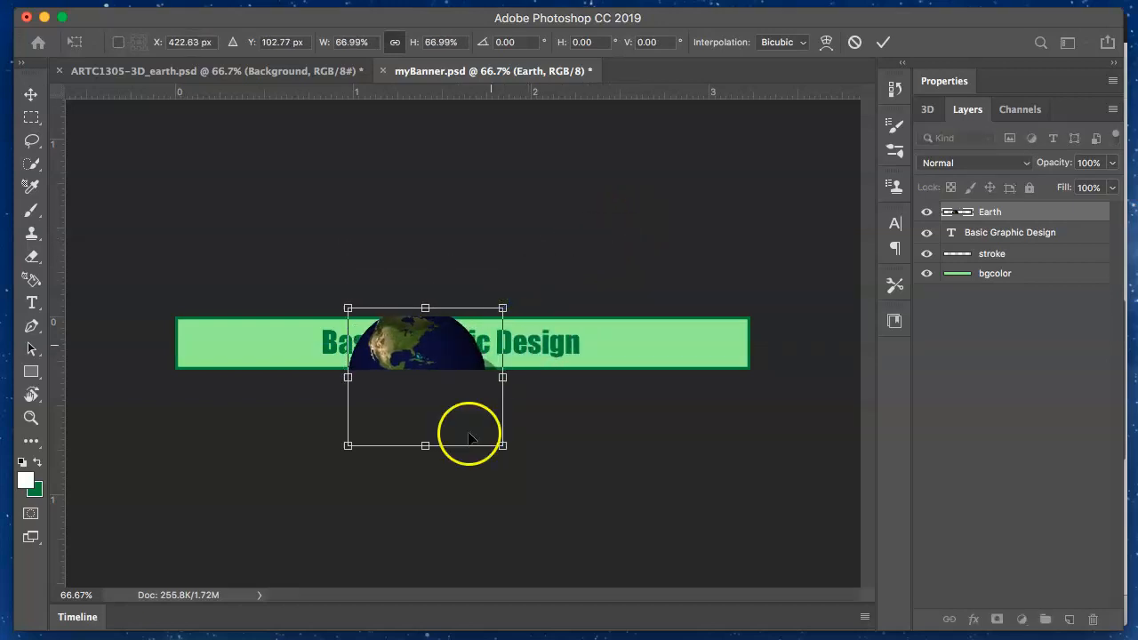
drag(502, 446, 250, 352)
key(Return)
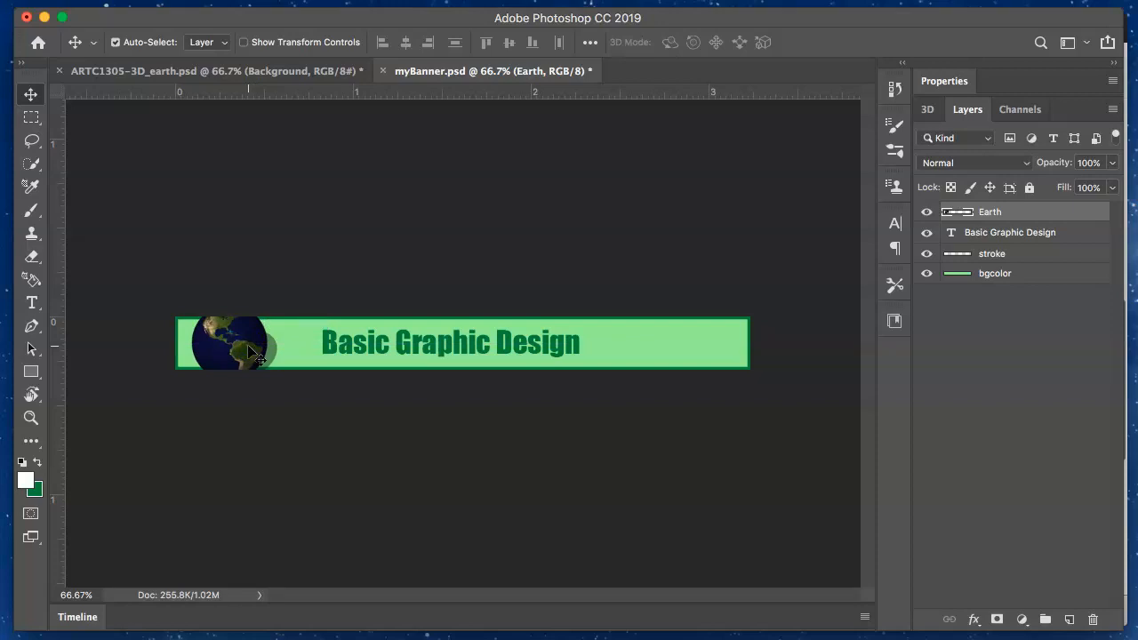
Duplicate the rasterized globe's Background layer from ARTC1305-3D_earth.psd into myBanner.psd as a layer named Earth2.
click(332, 74)
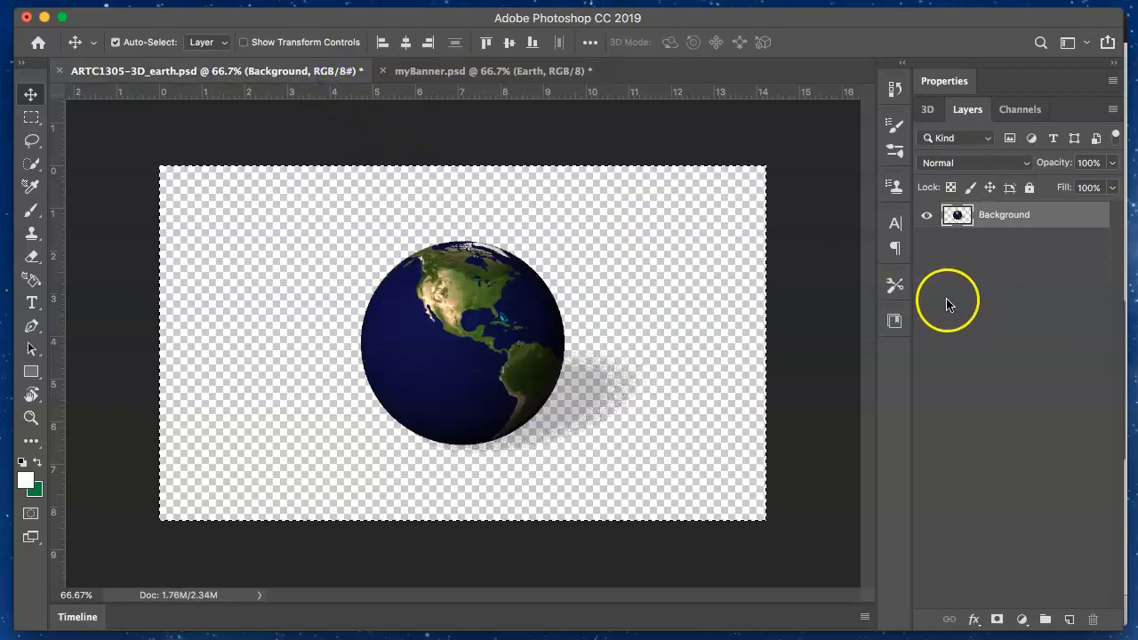
right_click(1007, 216)
click(1022, 218)
right_click(964, 218)
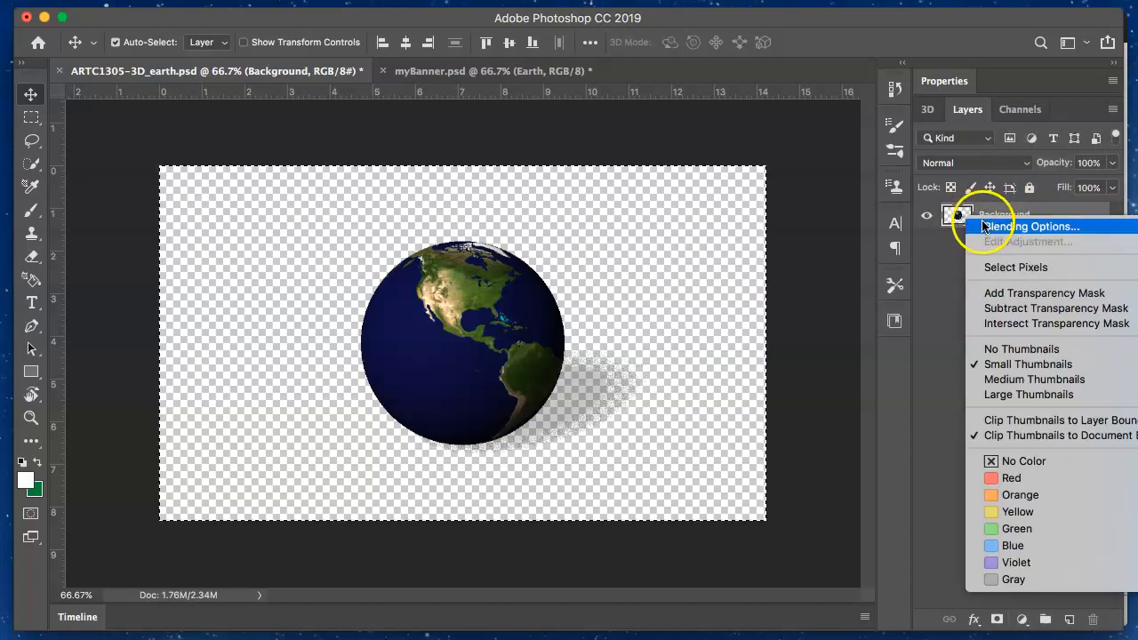
click(953, 220)
right_click(956, 217)
right_click(1013, 209)
click(1075, 207)
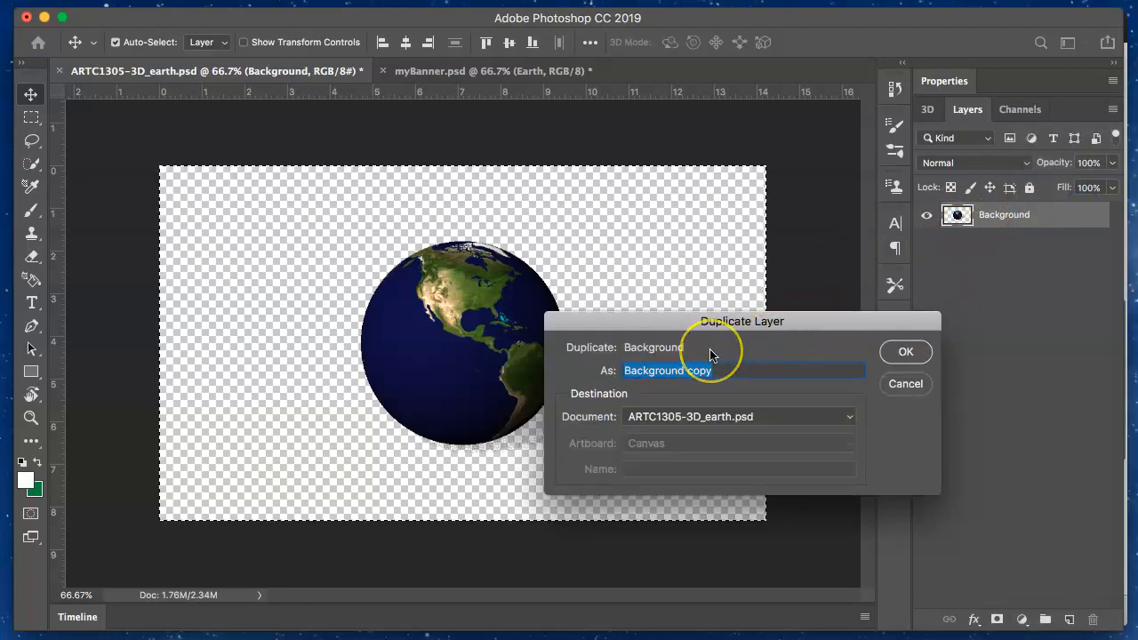
text(Earth2)
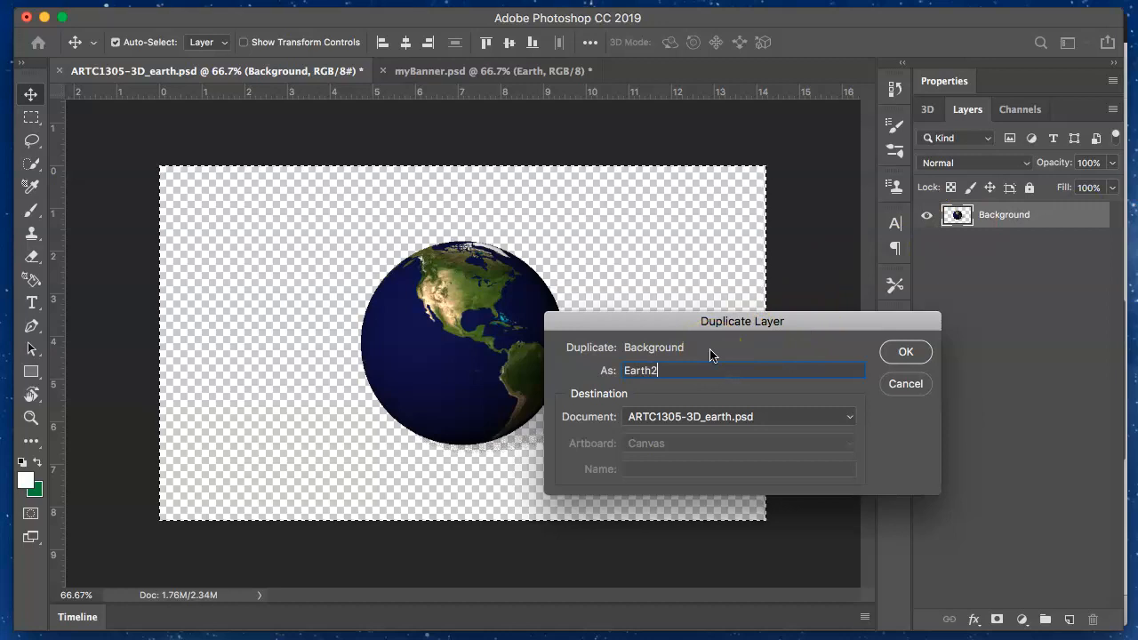
click(727, 418)
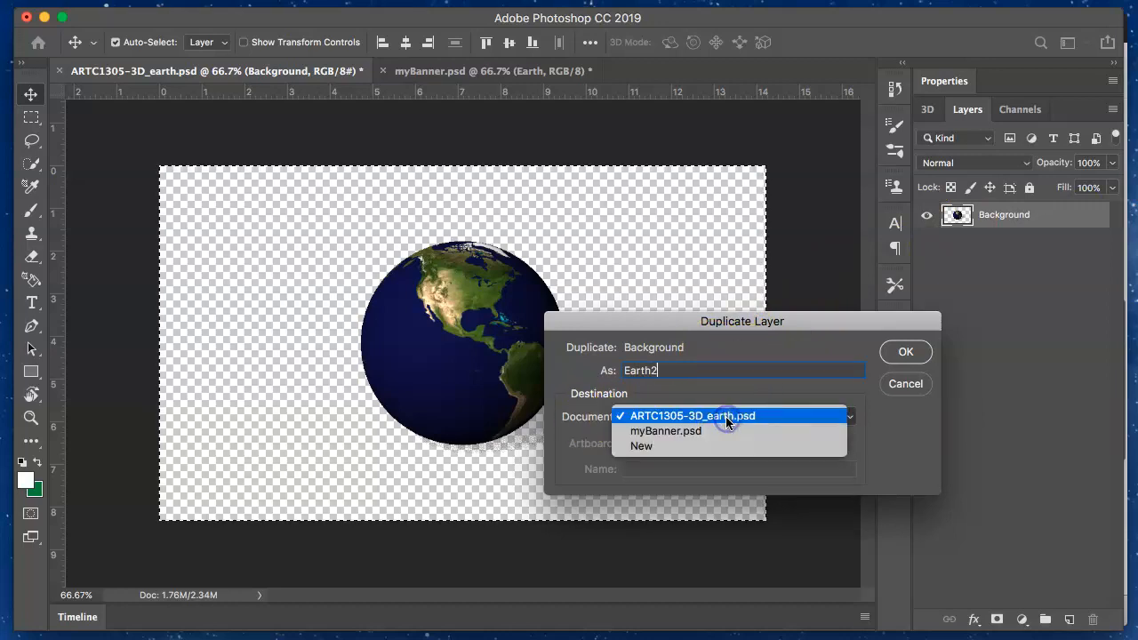
click(711, 431)
click(899, 353)
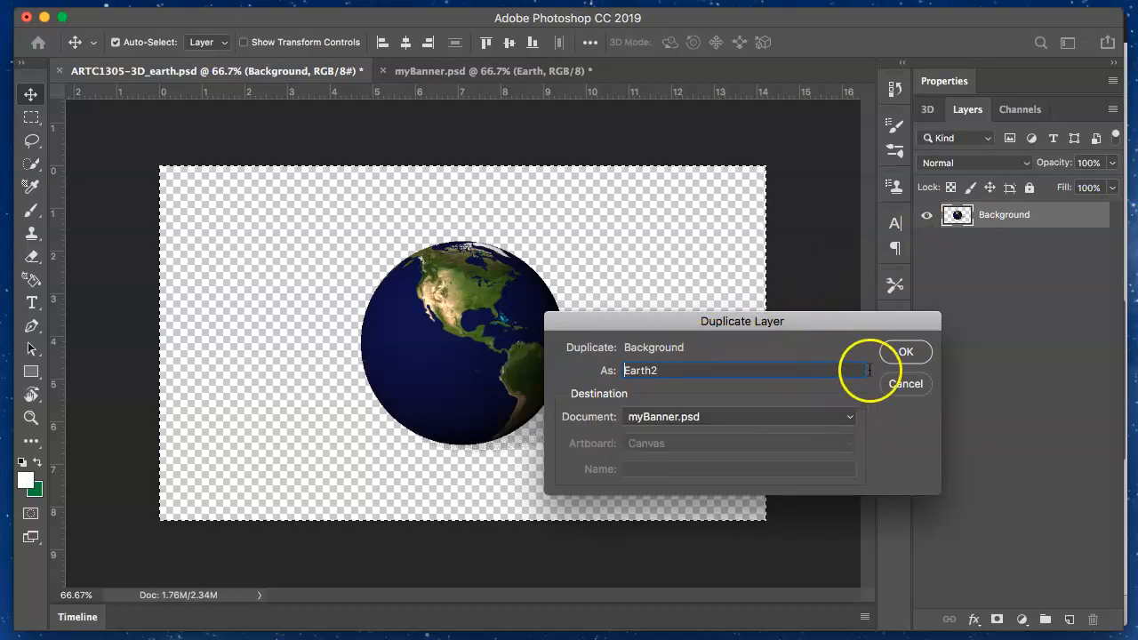
In myBanner.psd, scale the Earth2 layer proportionally to 45.50% with Free Transform and place it at the banner's right end, beyond the title text.
click(526, 71)
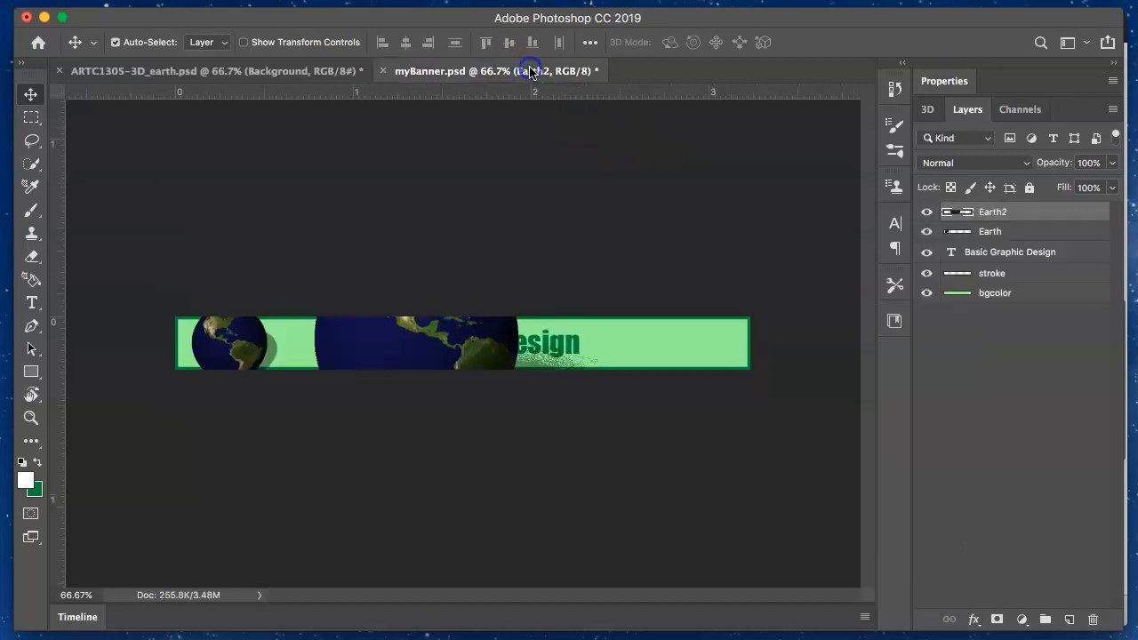
drag(480, 339, 698, 349)
key(ctrl+t)
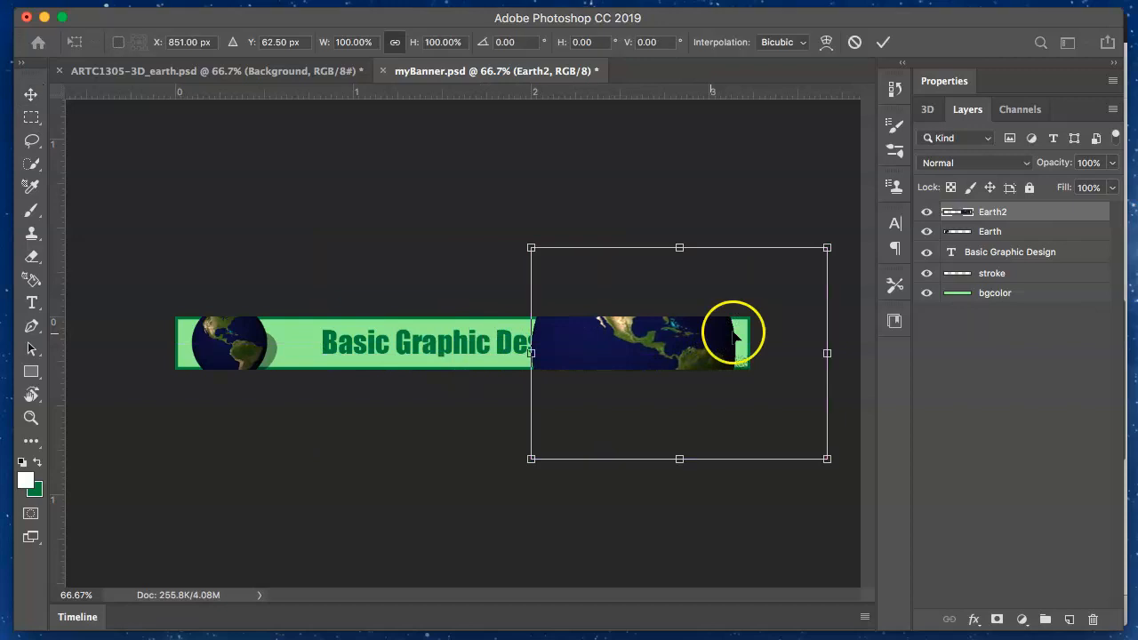
drag(827, 246, 774, 282)
drag(774, 460, 699, 399)
drag(592, 317, 687, 325)
drag(628, 287, 642, 297)
drag(790, 399, 777, 388)
double_click(737, 351)
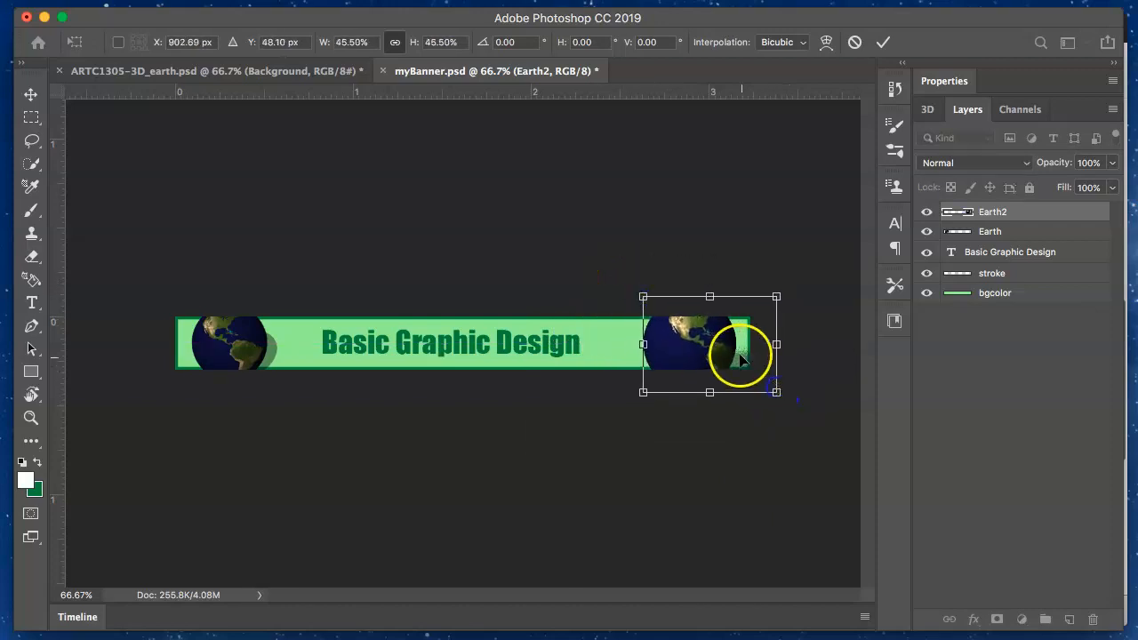
drag(725, 345, 703, 345)
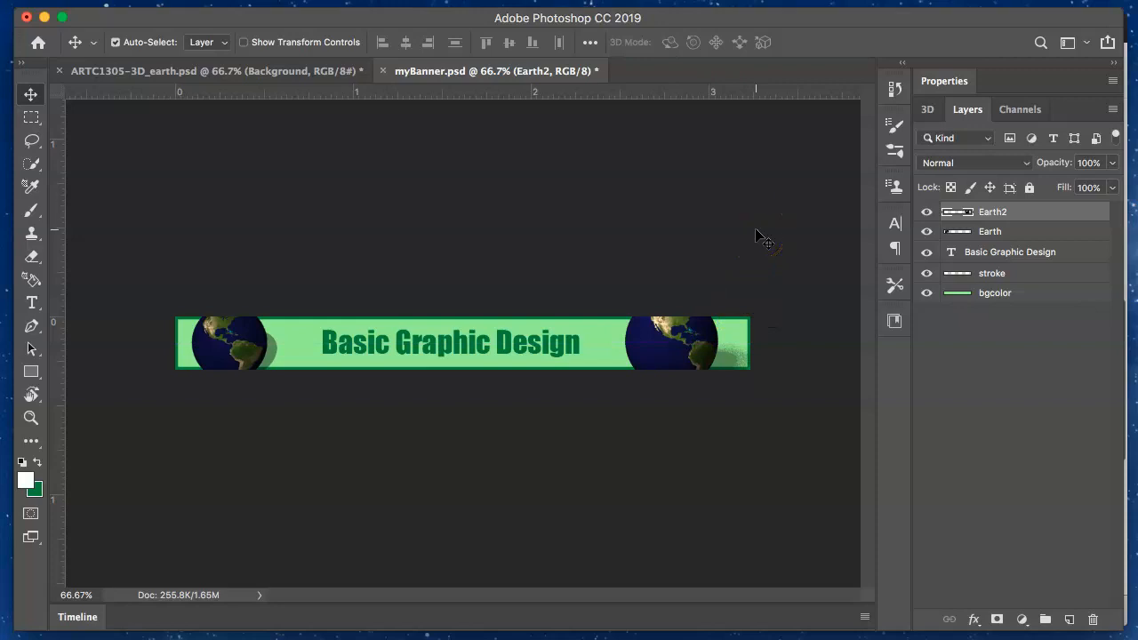